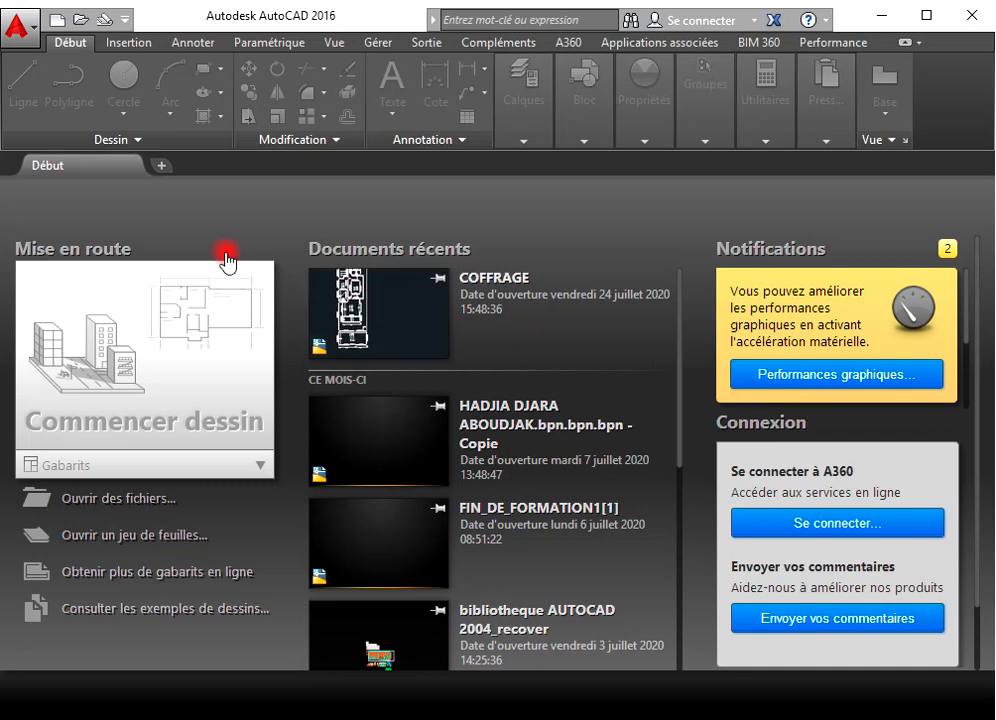
Create a new drawing from the start page.
click(183, 336)
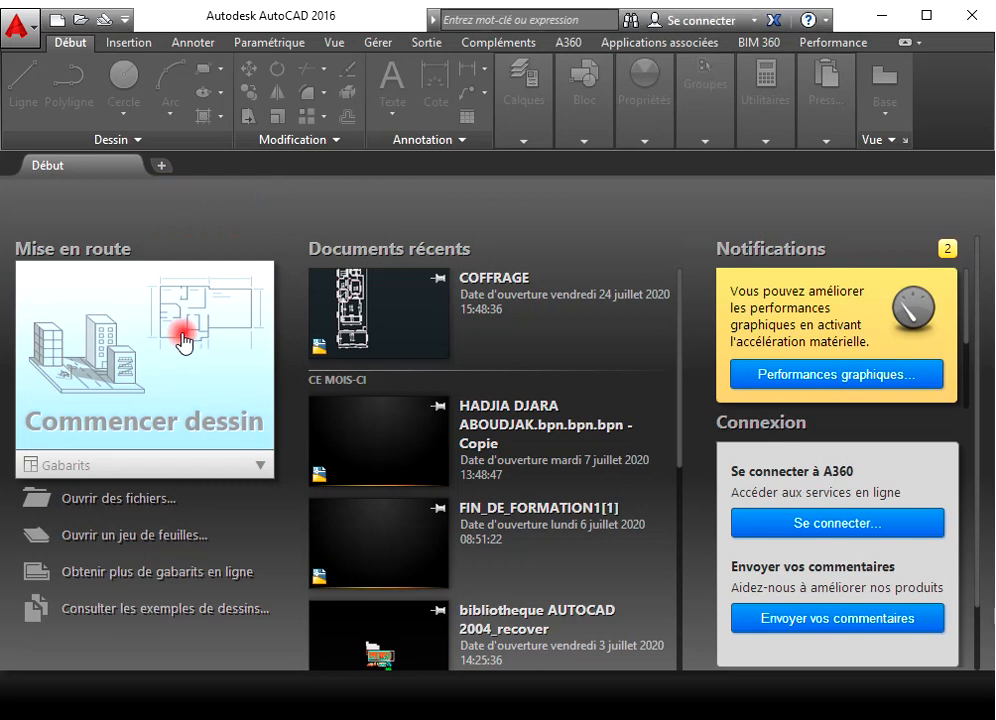
click(238, 466)
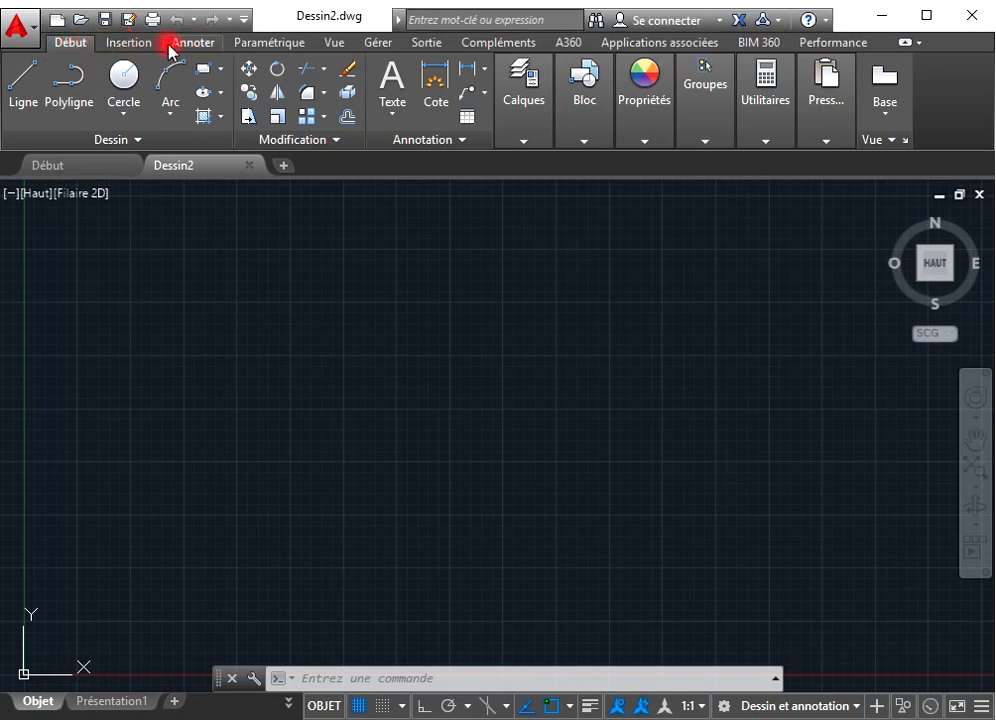
Look over the insertion, annotation and parametric tool sets, and return to the home tools.
click(138, 46)
click(208, 42)
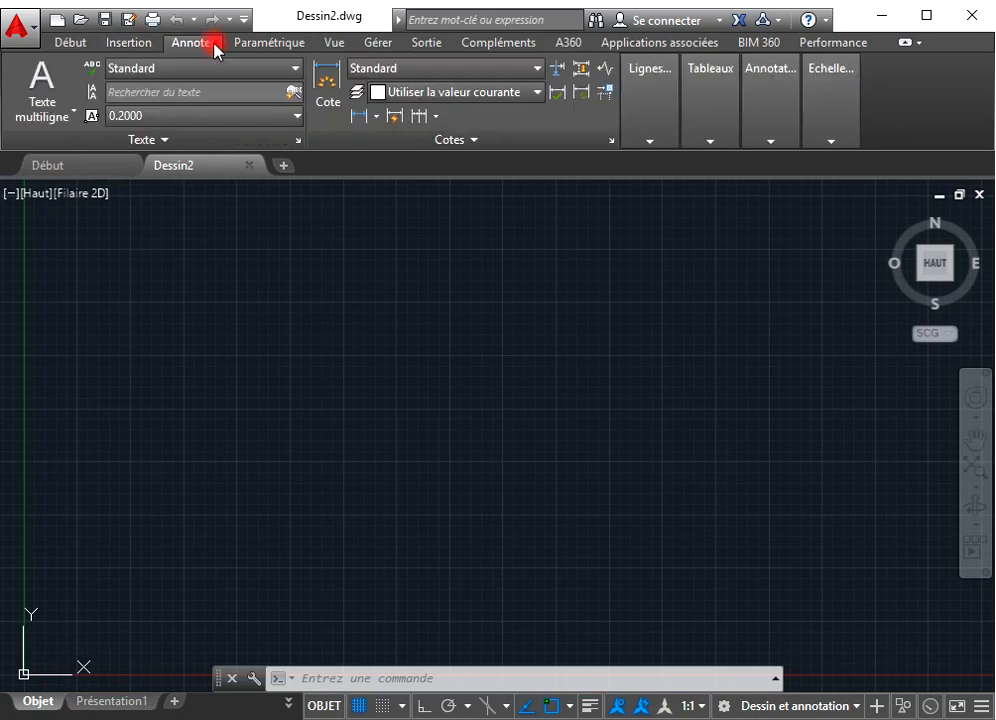
click(258, 42)
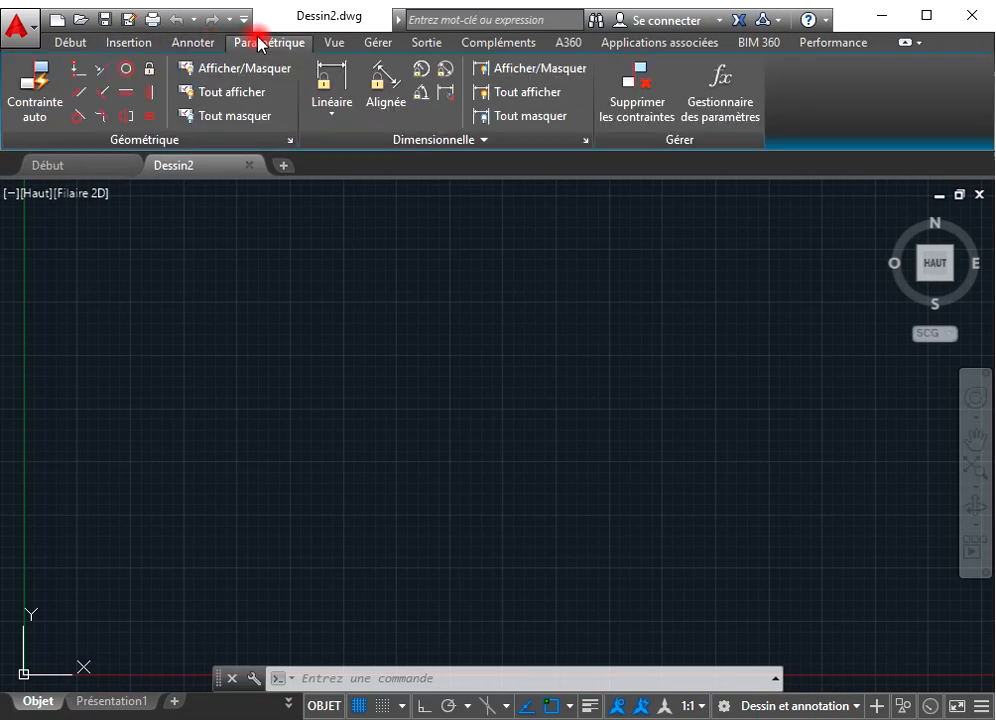
click(70, 43)
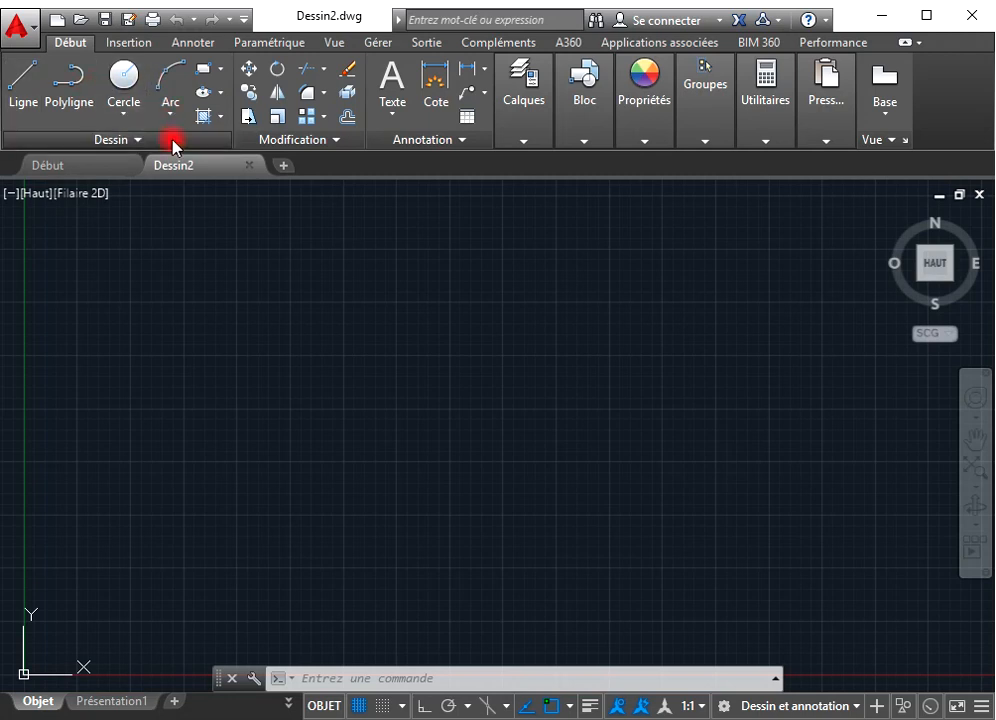
Examine the additional drawing and modification tools, the dimension types and the leader options among the home tools.
click(173, 140)
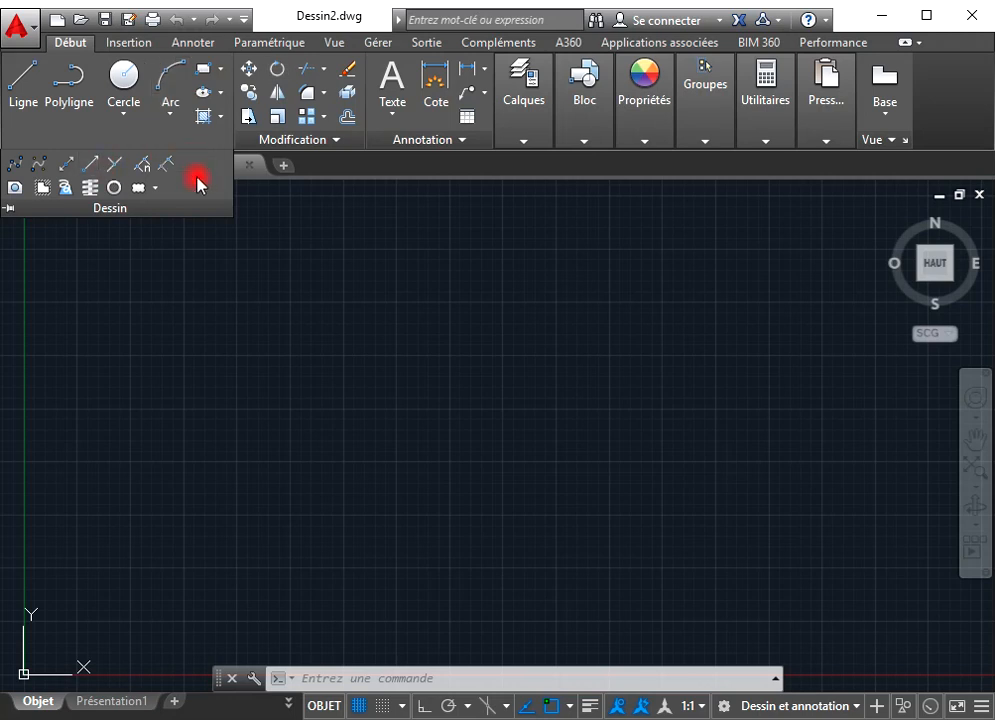
click(12, 209)
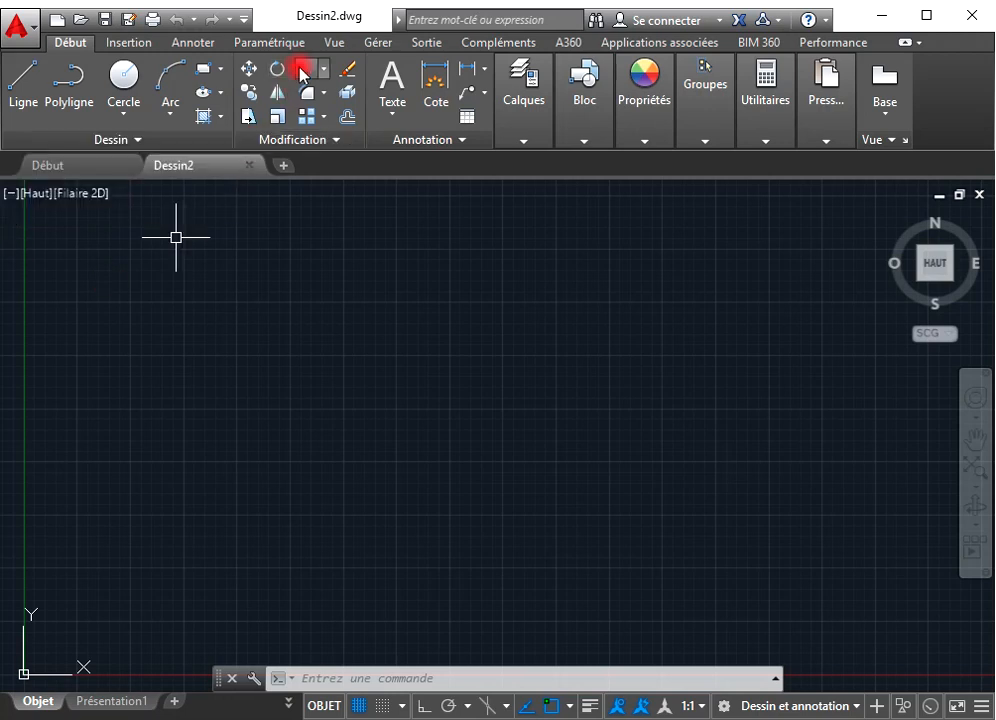
click(317, 142)
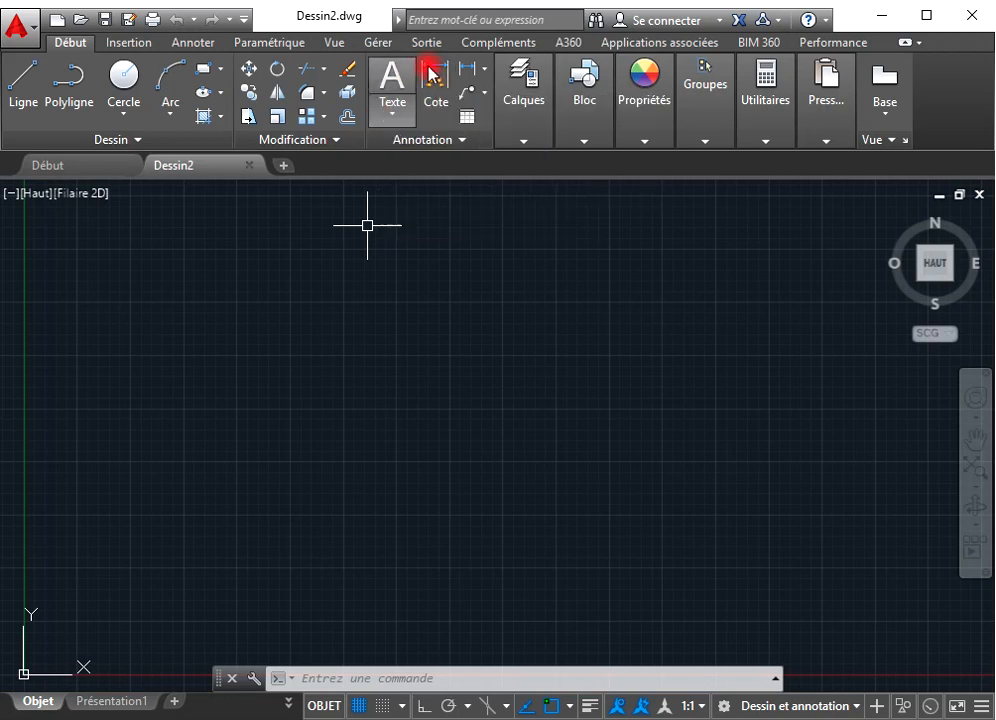
click(489, 78)
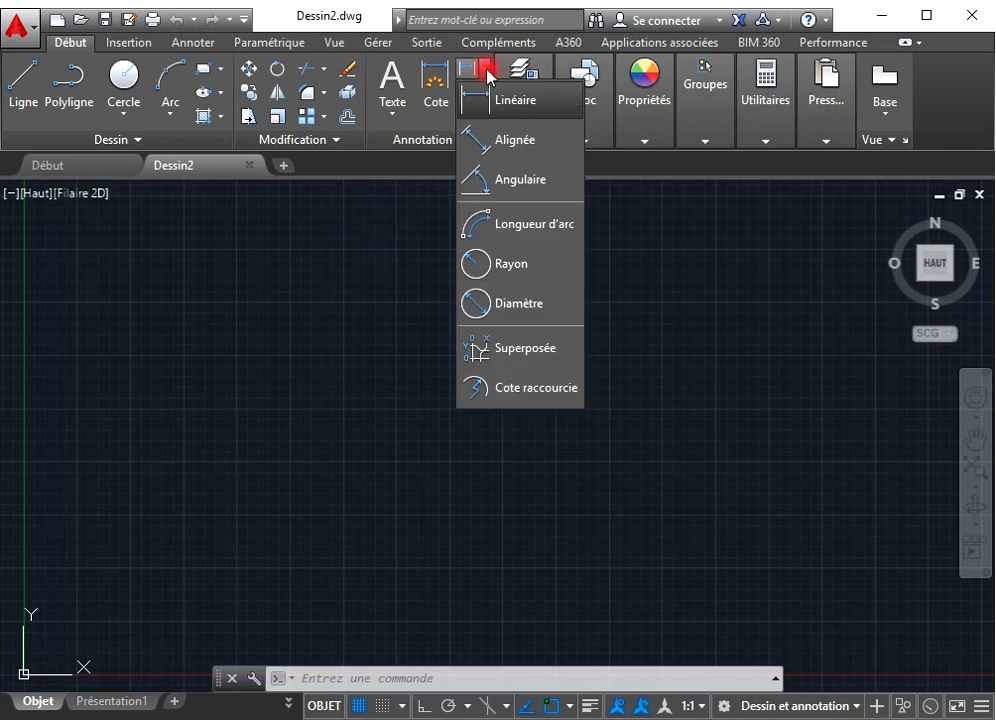
click(486, 79)
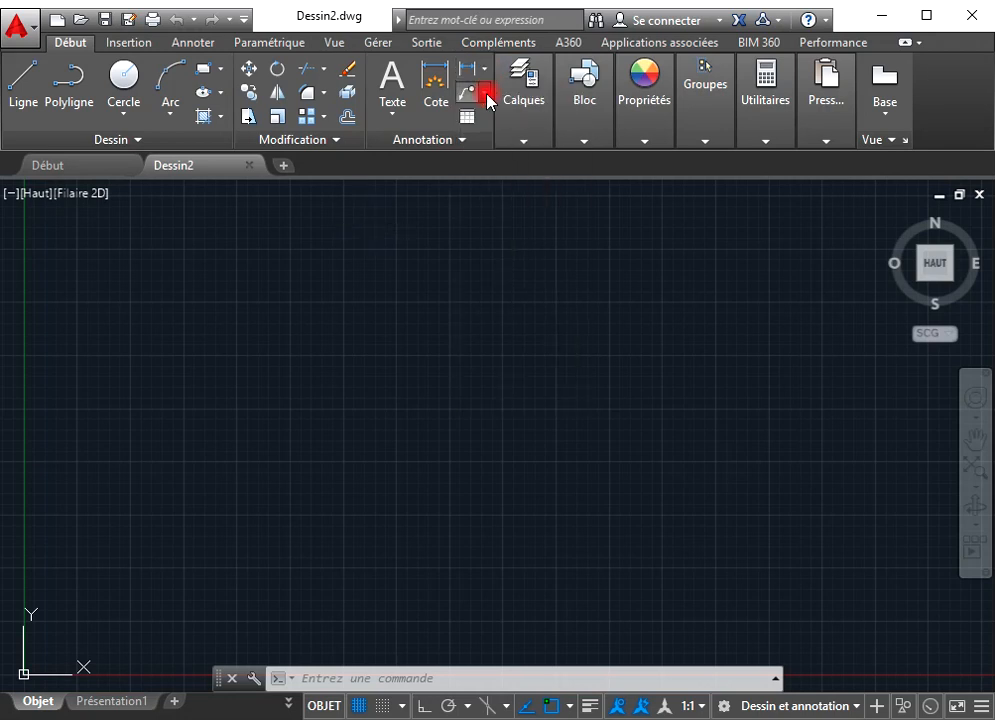
click(488, 93)
click(487, 95)
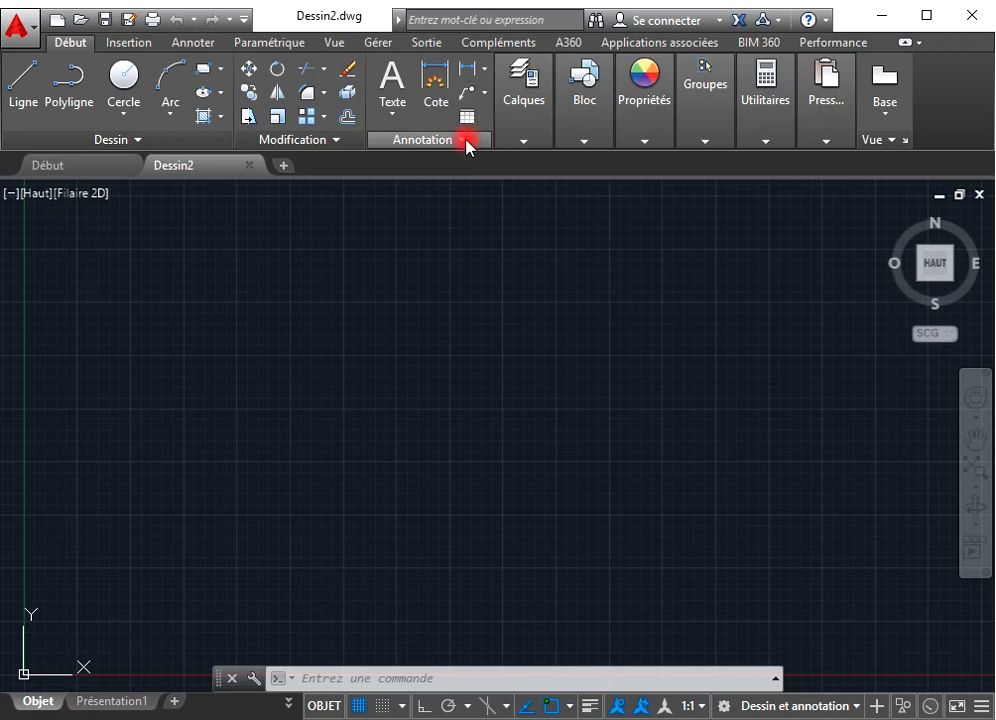
Examine the layer, block, property, group, utility and clipboard tools of the home tool set.
click(517, 100)
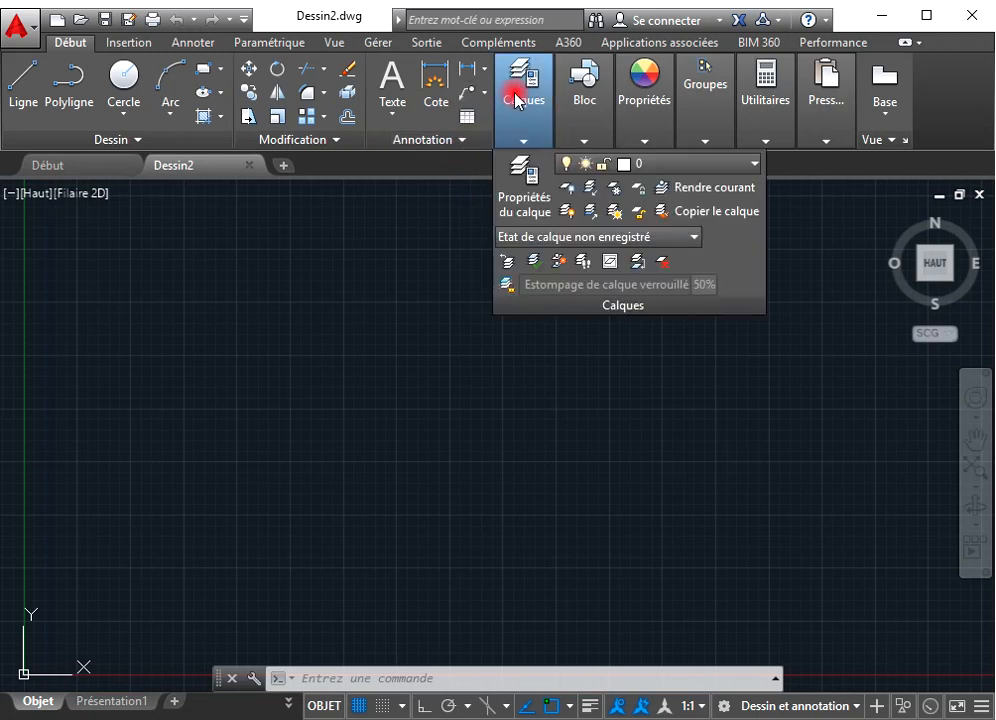
click(591, 138)
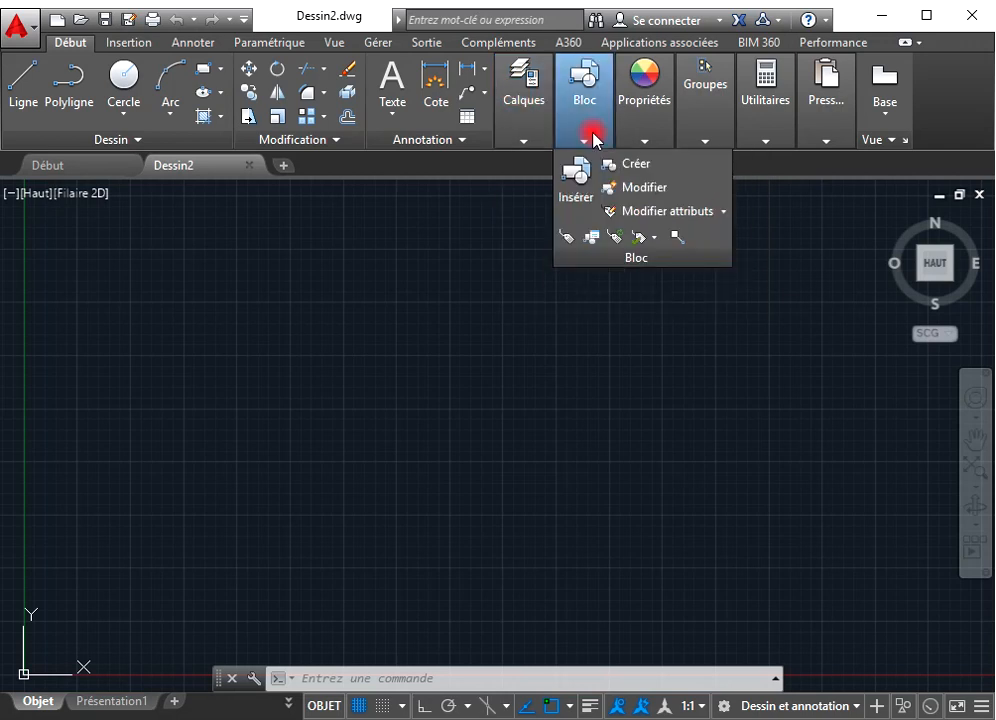
click(646, 128)
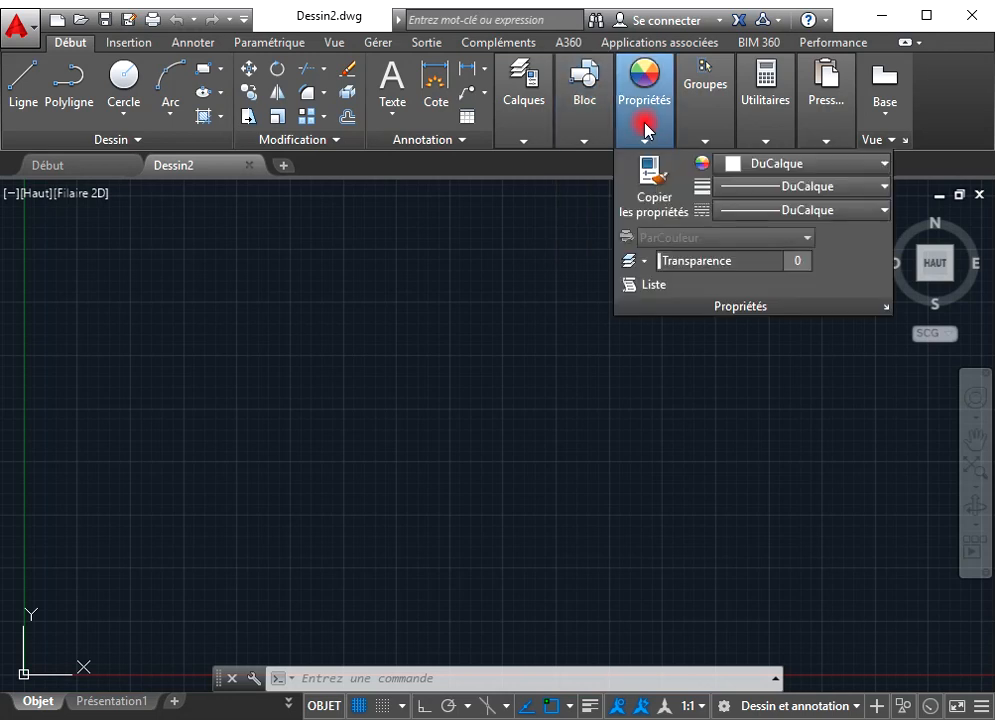
click(704, 132)
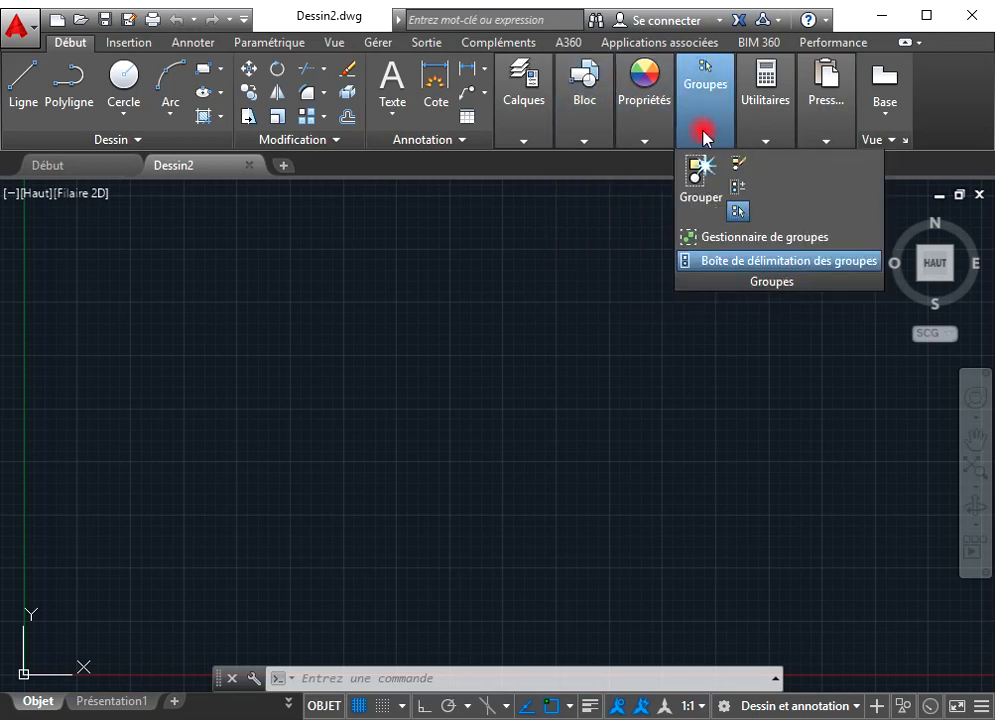
click(767, 138)
click(838, 138)
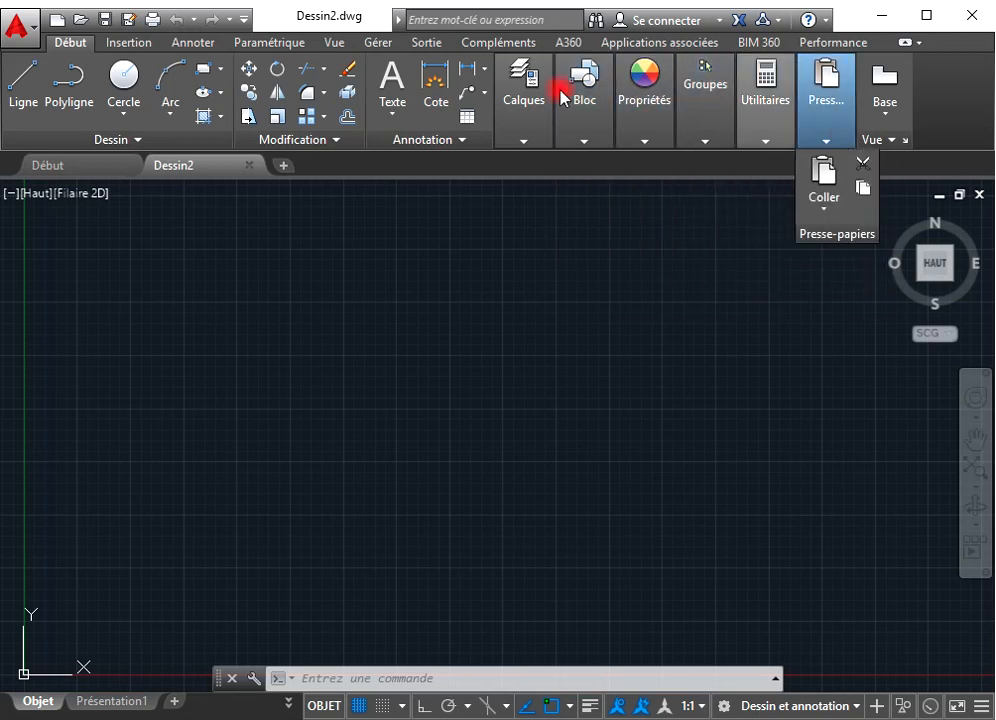
Review each remaining ribbon tool set in order, from Insertion through Performance, and return to the home tools.
click(140, 42)
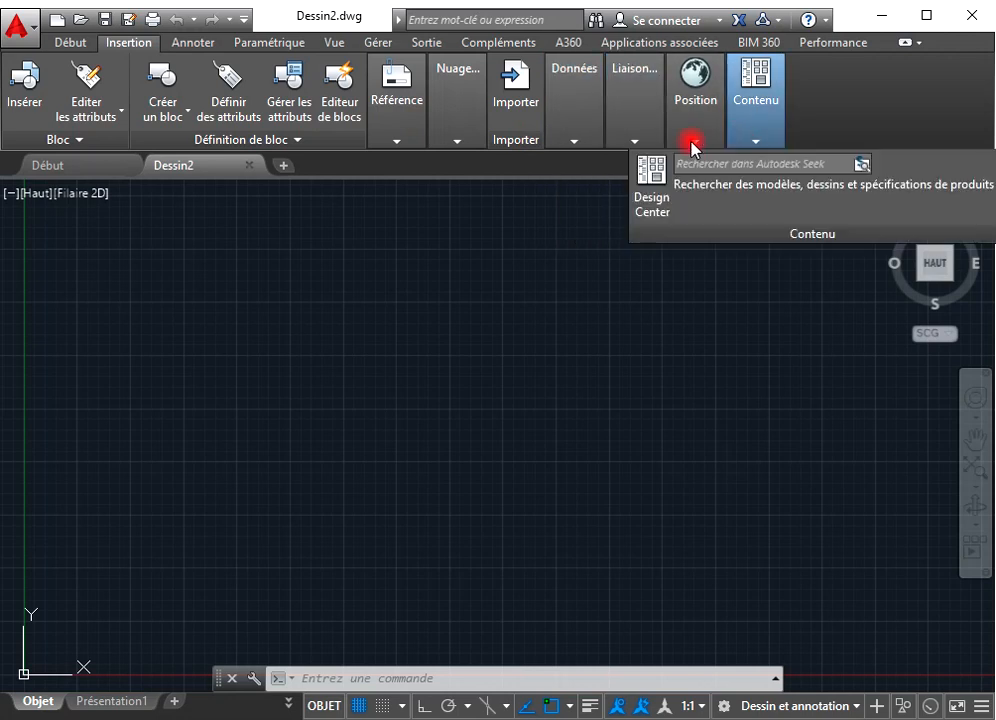
click(196, 43)
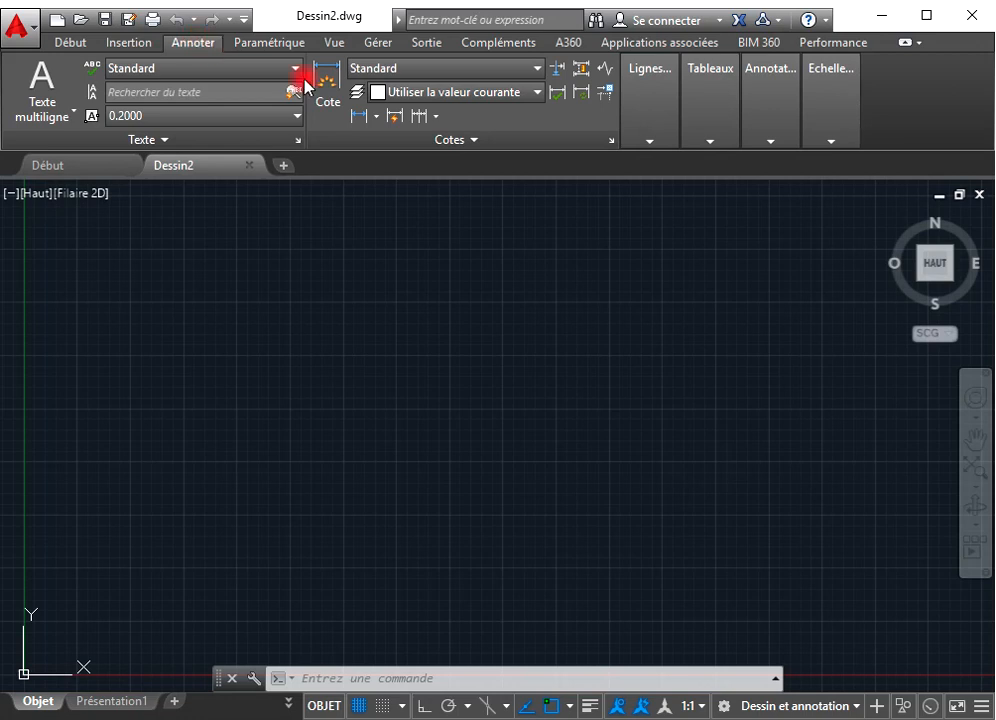
click(245, 50)
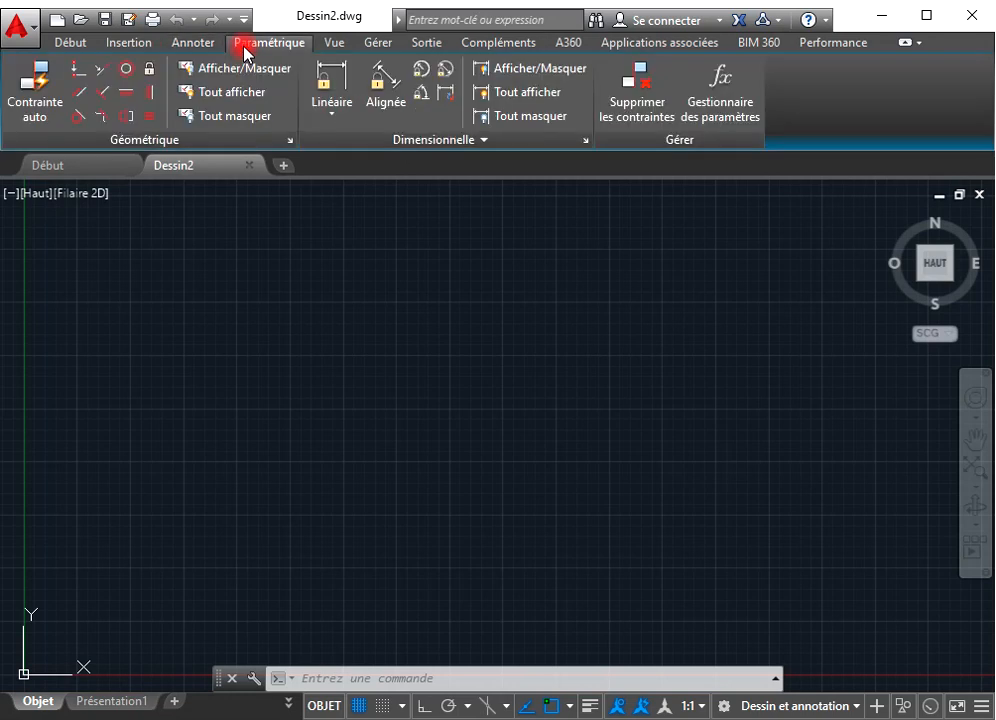
click(326, 47)
click(370, 45)
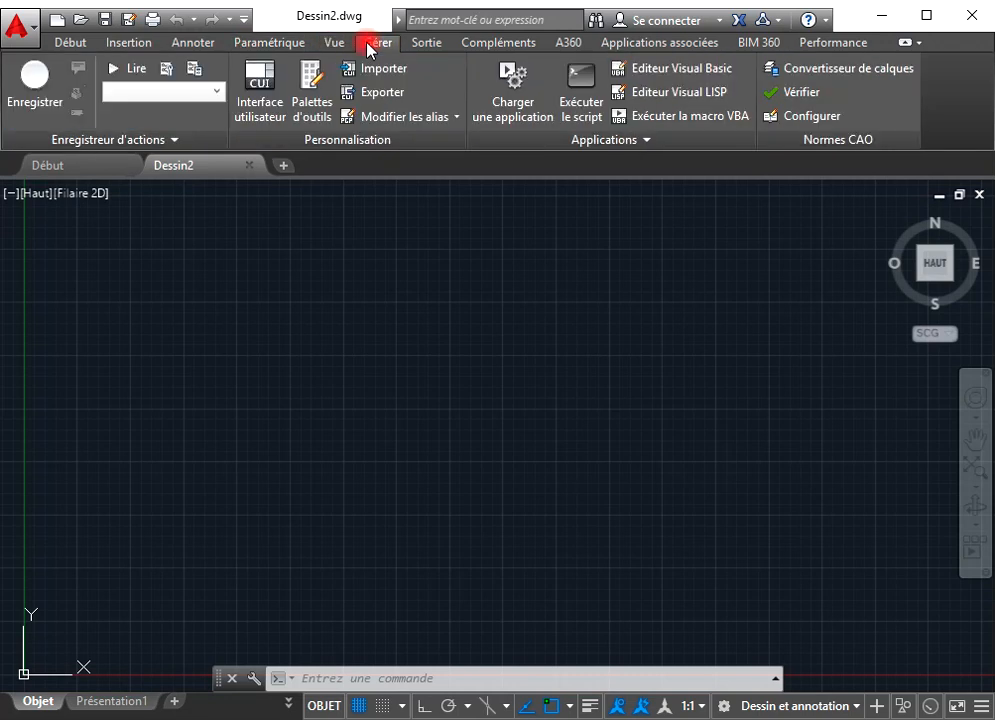
click(418, 47)
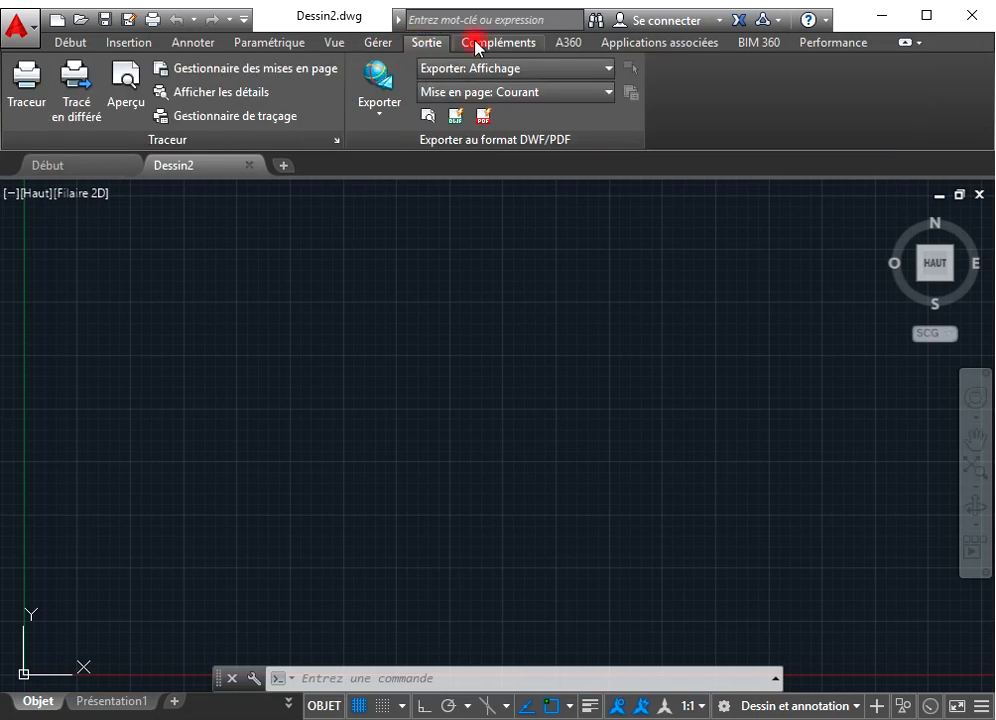
click(509, 44)
click(557, 45)
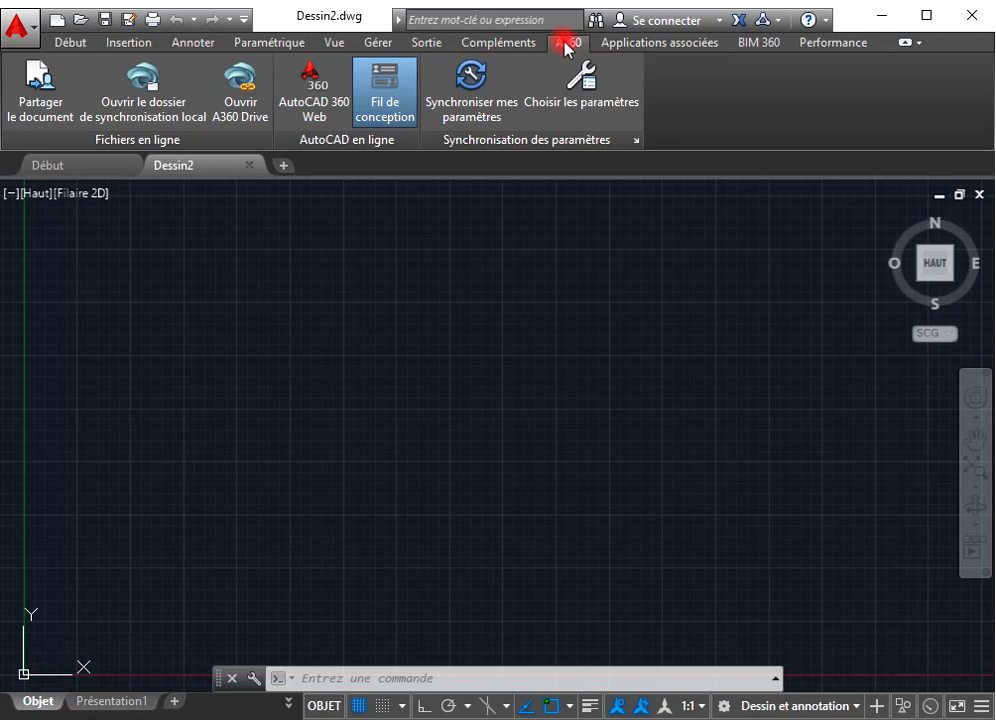
click(612, 43)
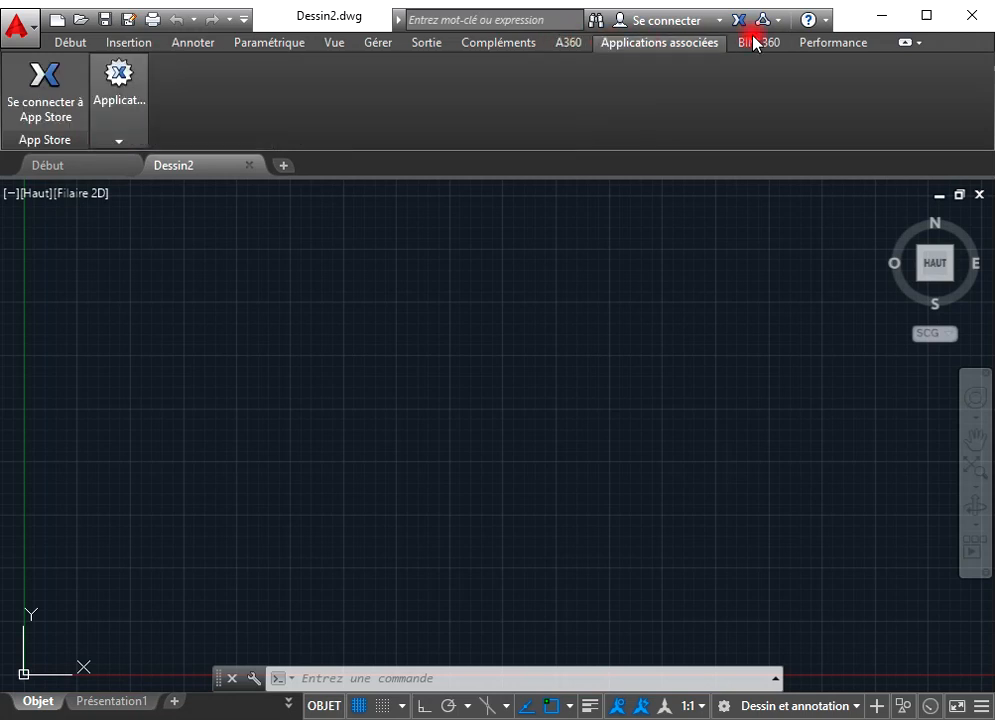
click(758, 40)
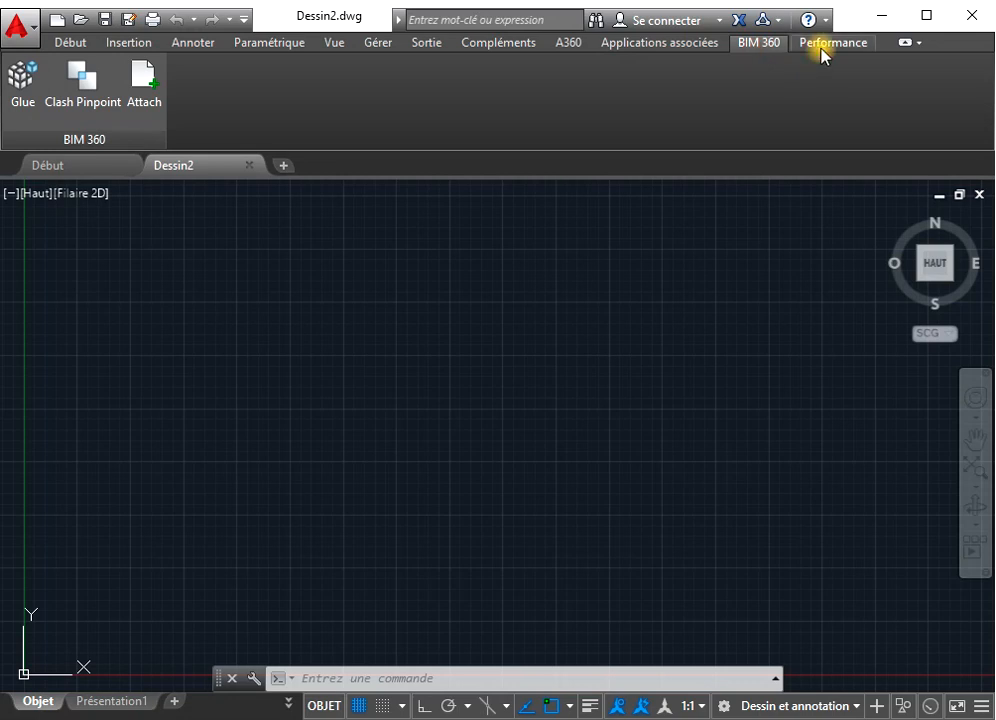
click(850, 46)
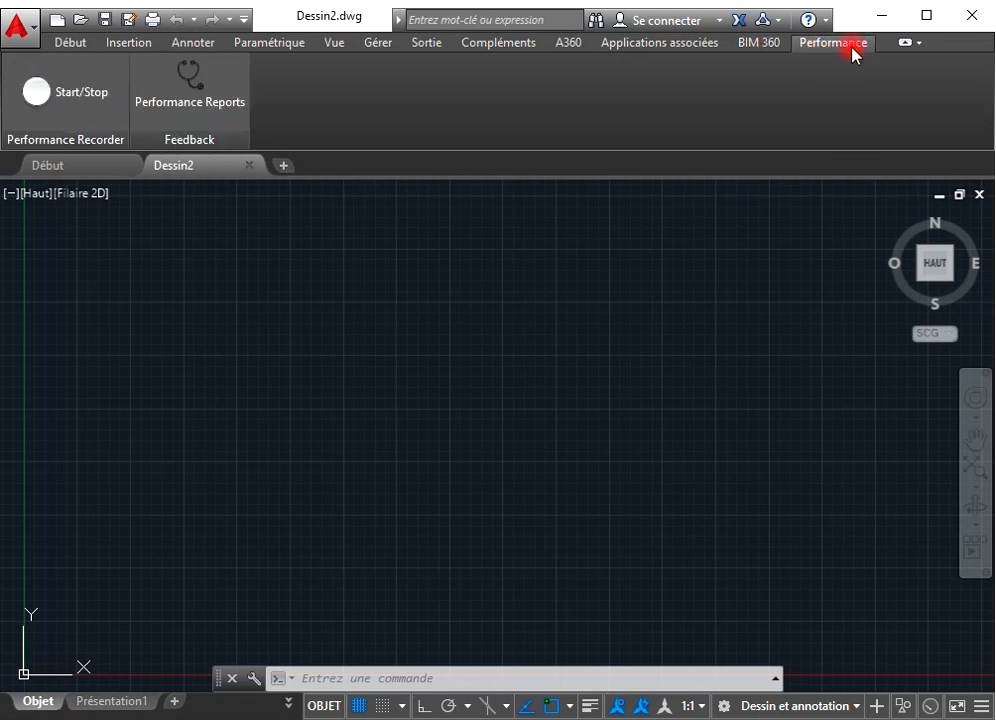
click(82, 48)
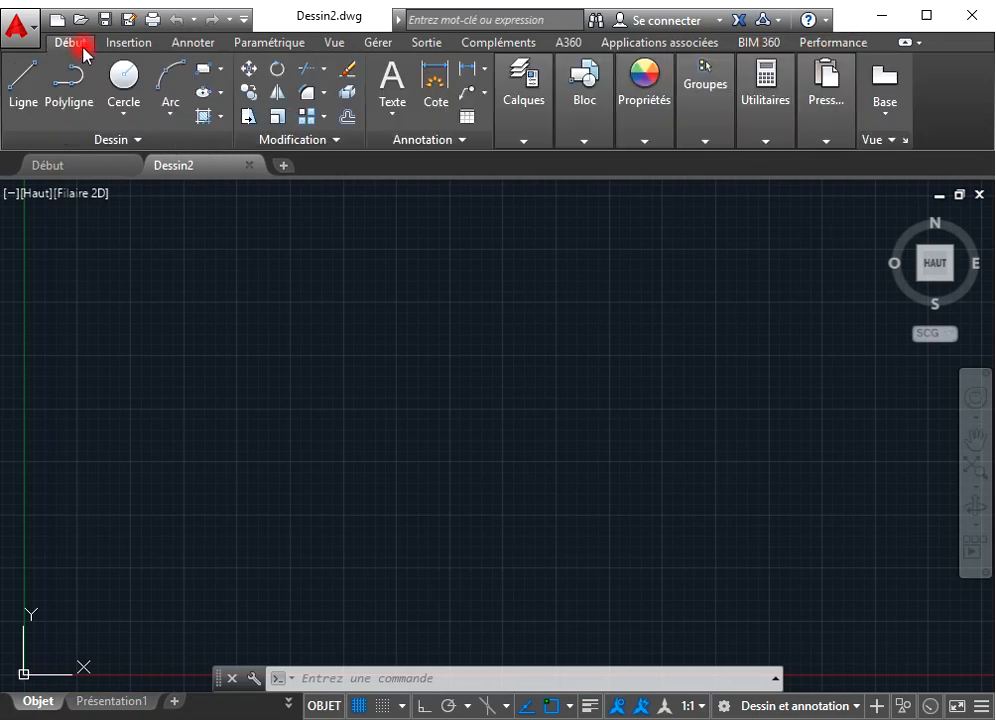
View the application's file commands and recent documents, and open the program options.
click(33, 33)
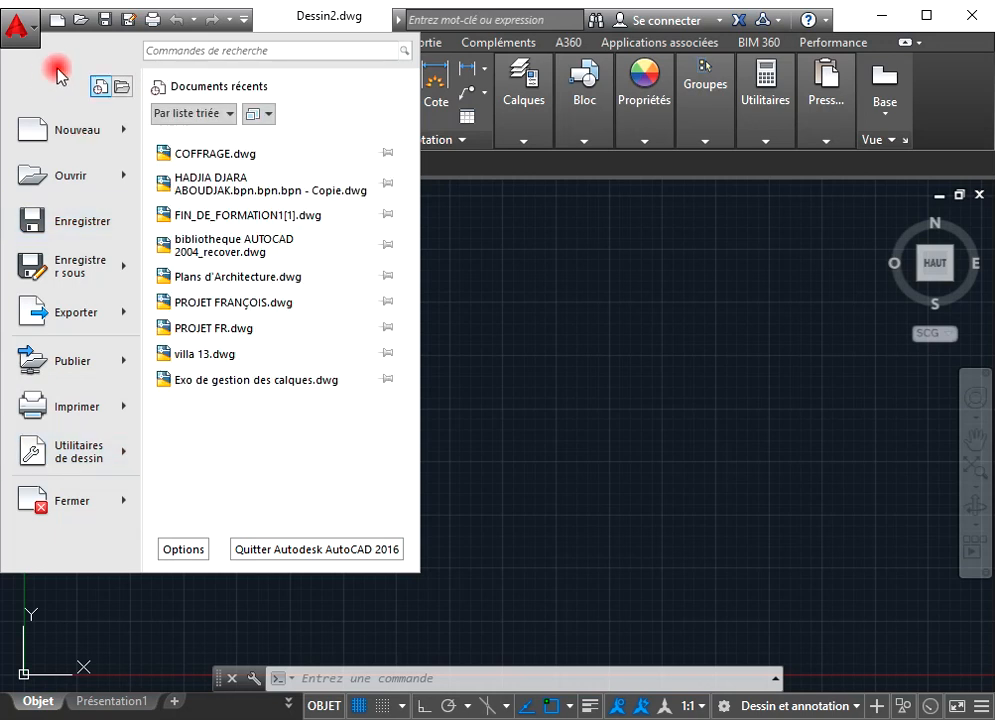
click(165, 305)
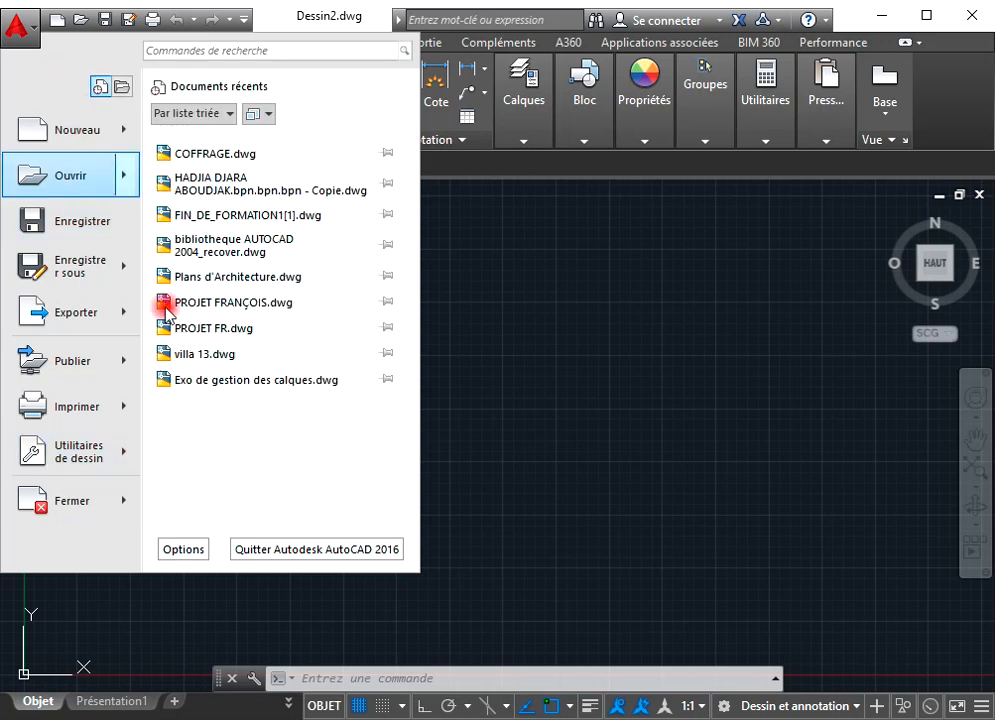
click(185, 550)
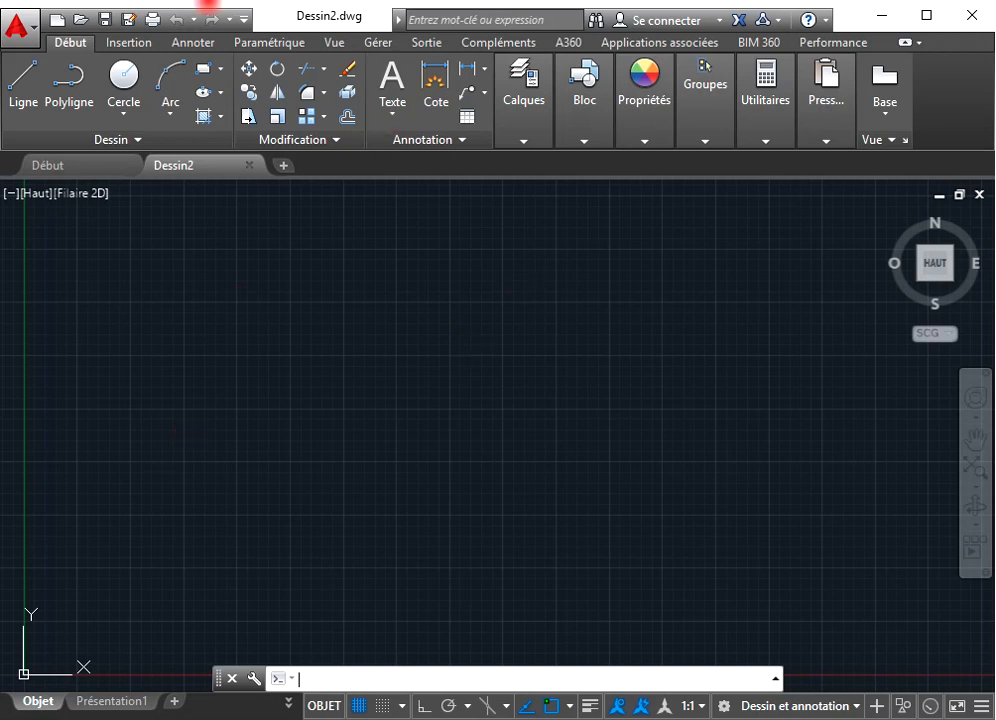
click(22, 26)
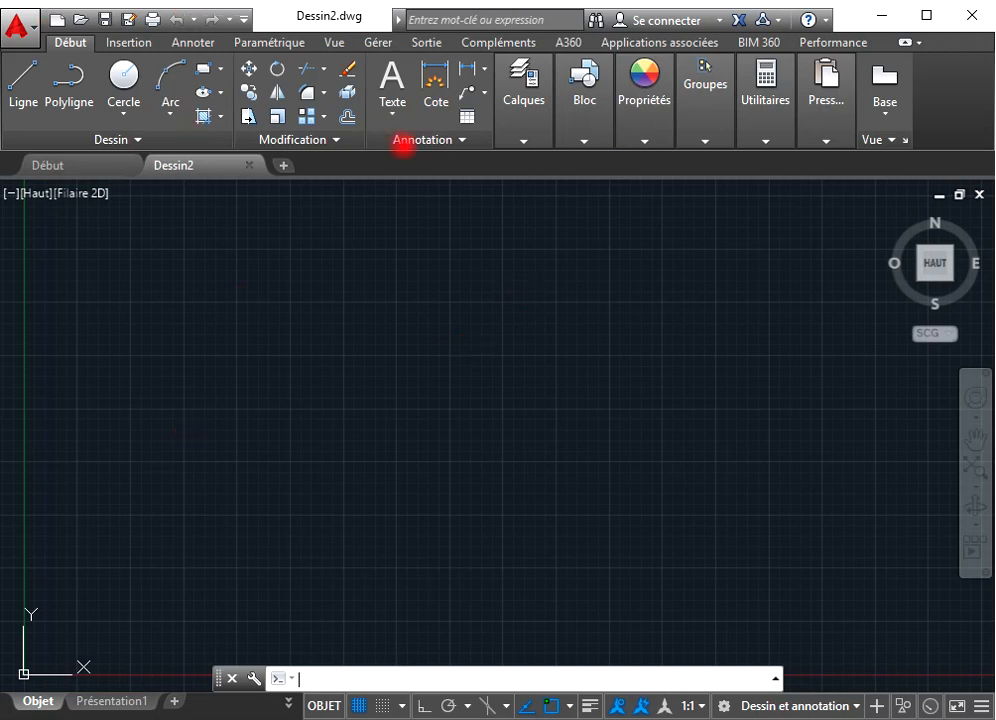
click(381, 384)
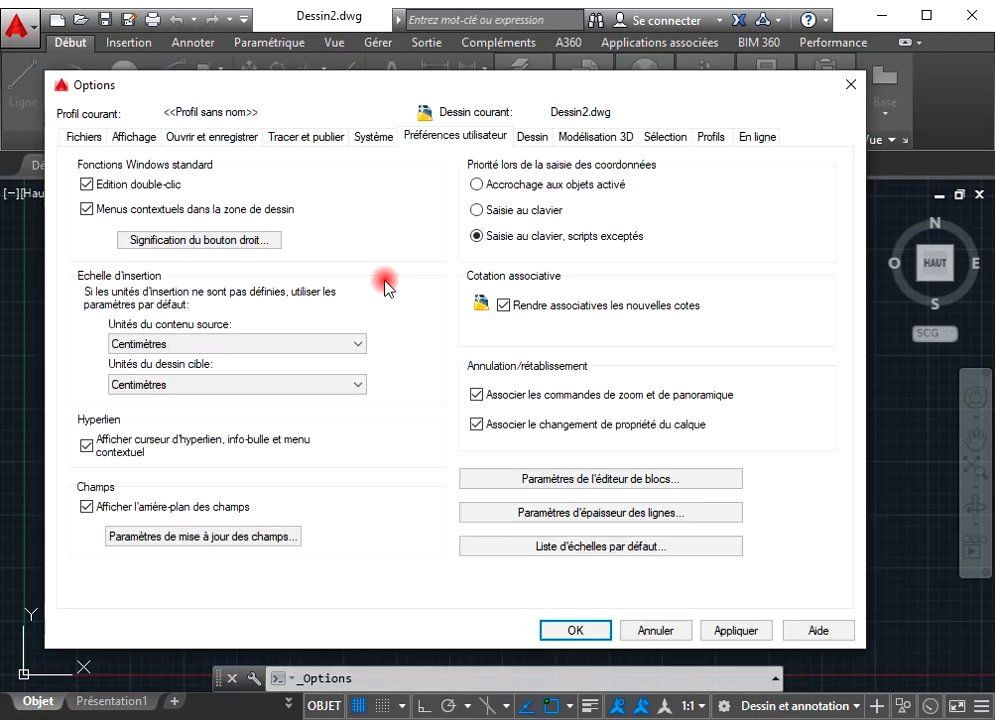
Review the file and display options, including the drawing window colours for the 2D model space.
click(93, 137)
click(120, 137)
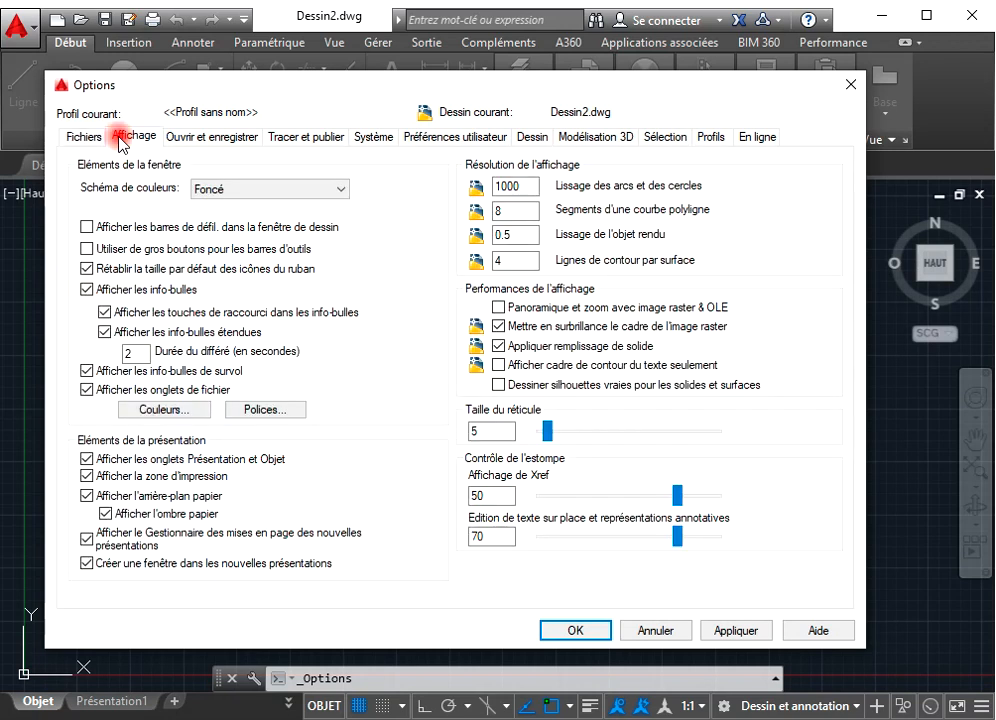
click(196, 410)
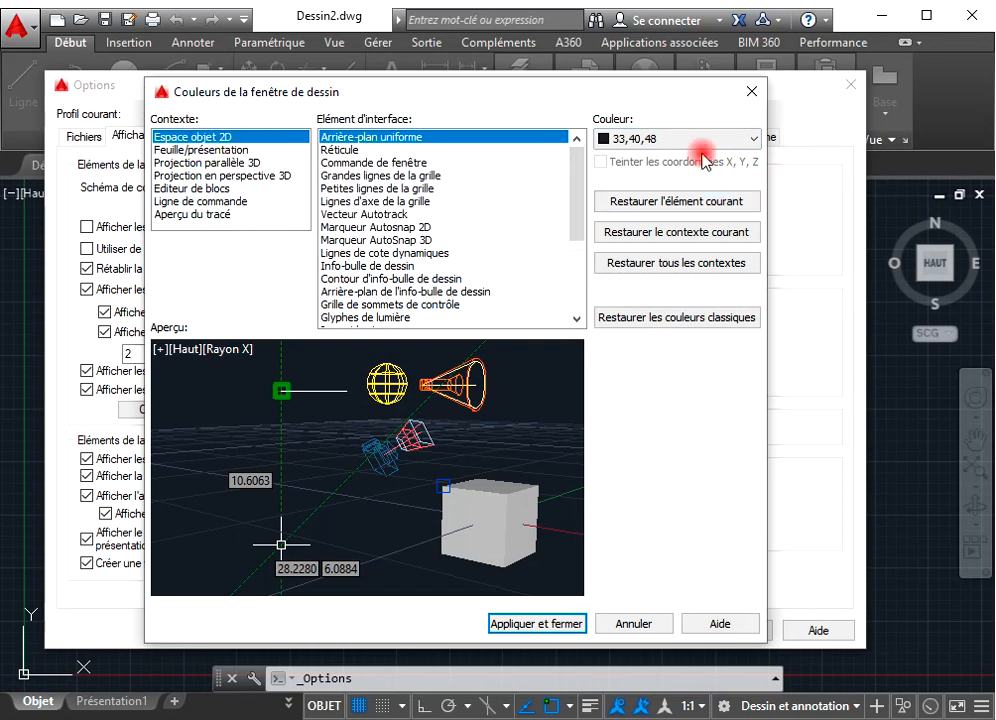
click(754, 94)
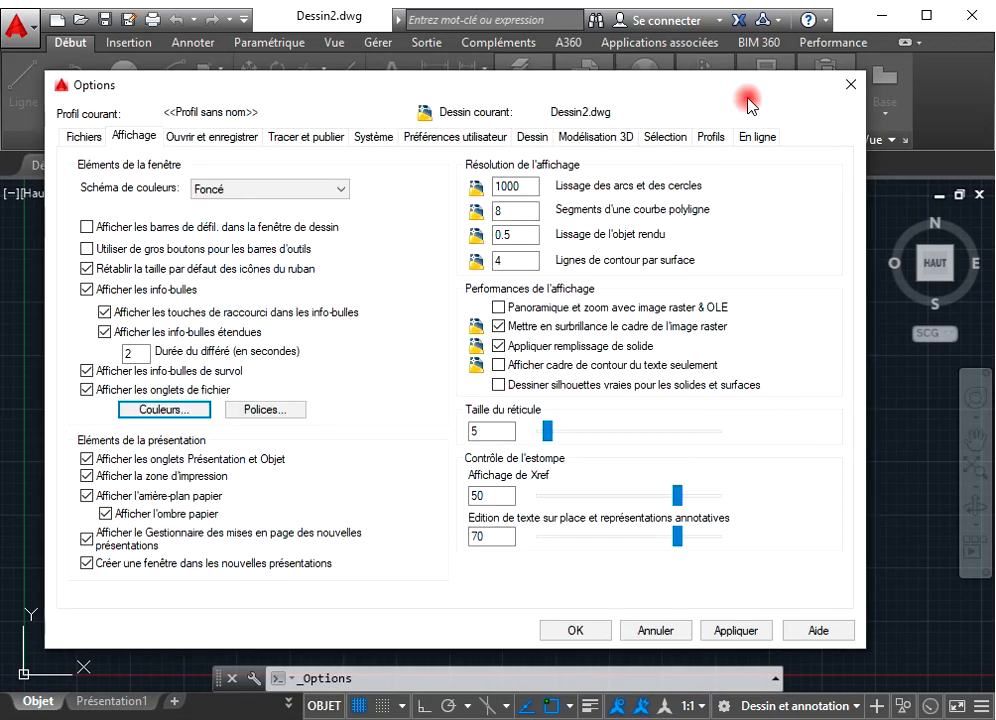
Examine the open and save options, including the drawing formats available for saving files.
click(242, 137)
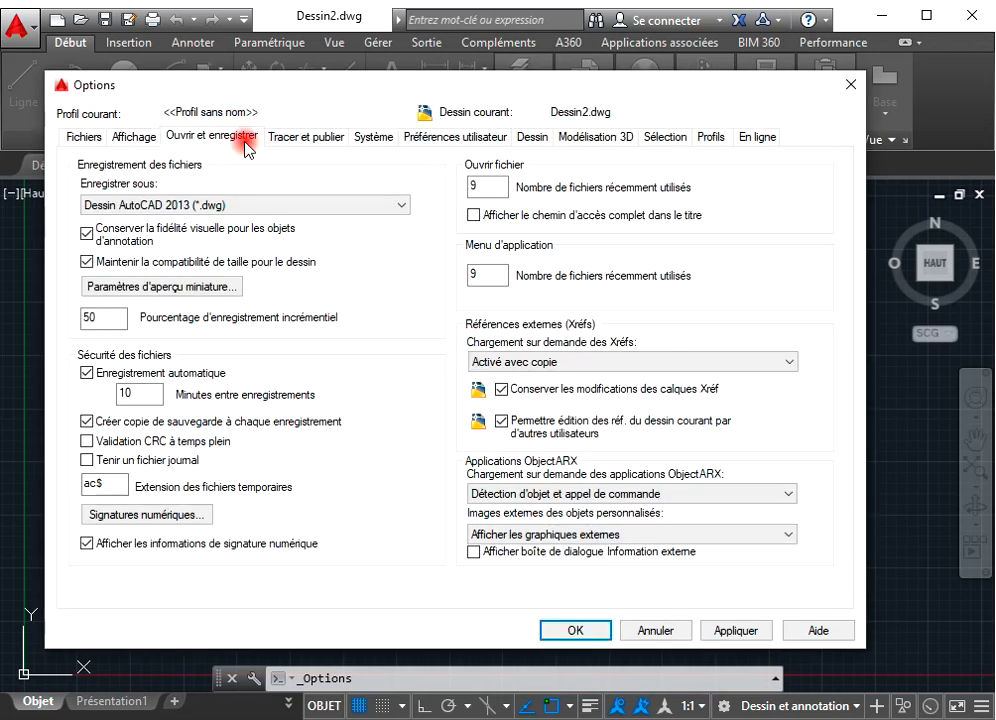
click(279, 205)
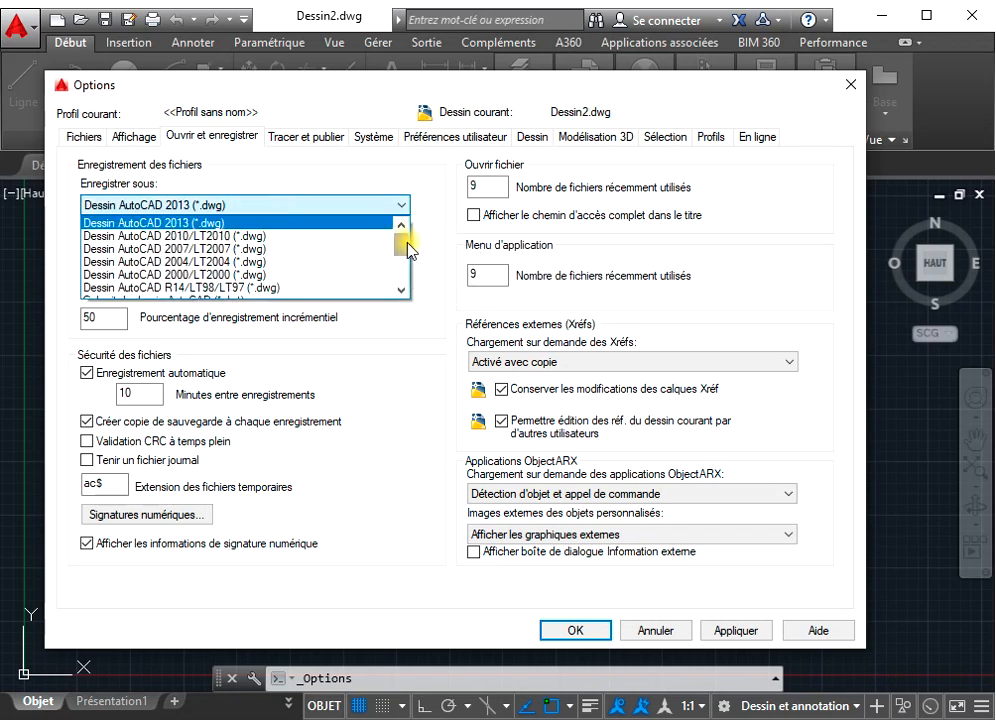
mouse_move(408, 250)
mouse_down()
mouse_move(409, 271)
mouse_move(412, 248)
mouse_up()
click(300, 150)
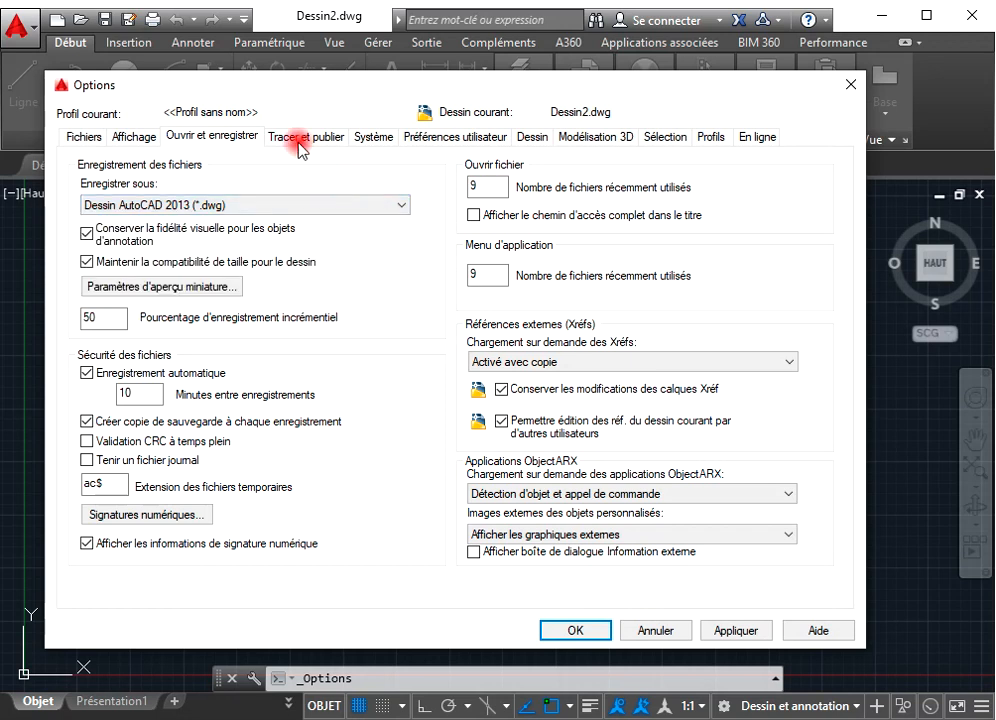
Review the plotting, system, user preference and drafting options, including the source content insertion units, and close the options.
click(300, 145)
click(388, 140)
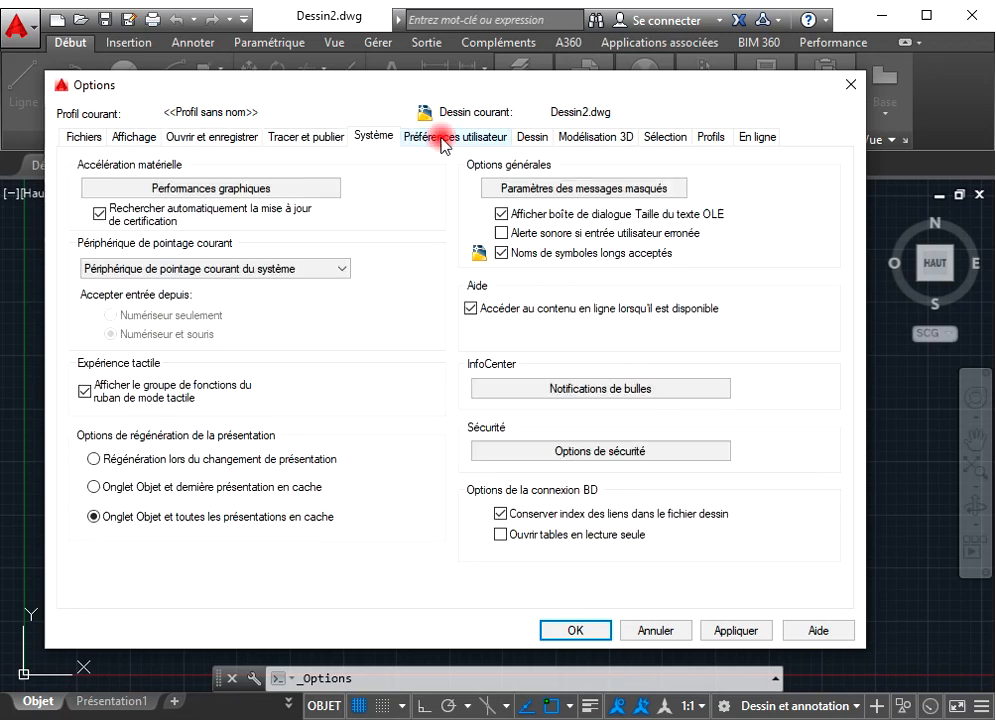
click(443, 140)
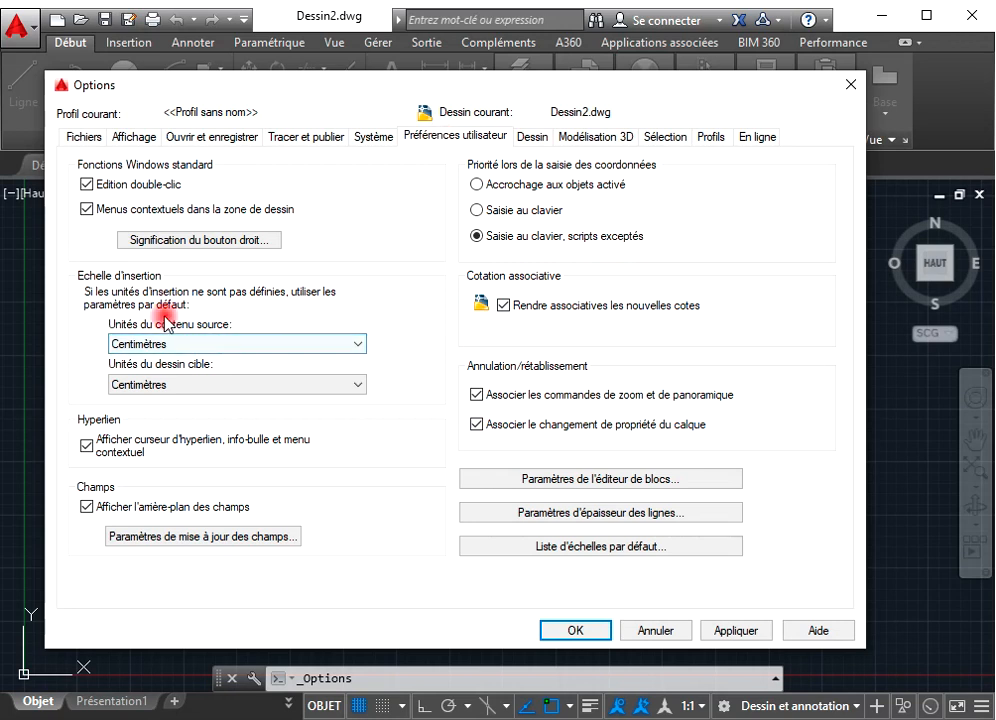
click(338, 343)
click(338, 343)
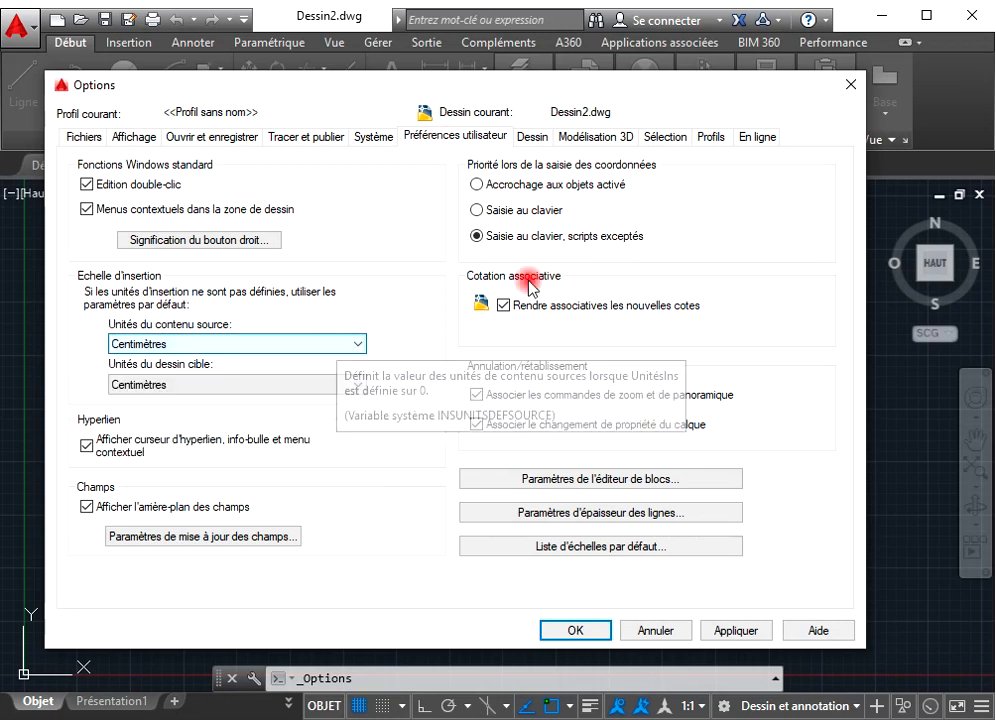
click(529, 136)
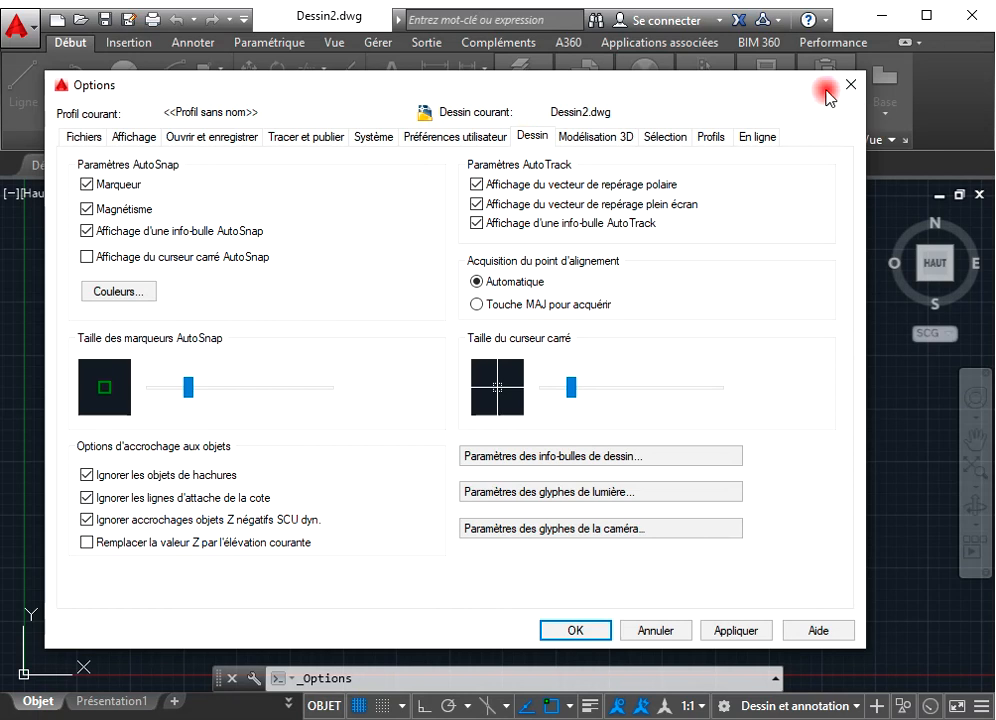
click(851, 85)
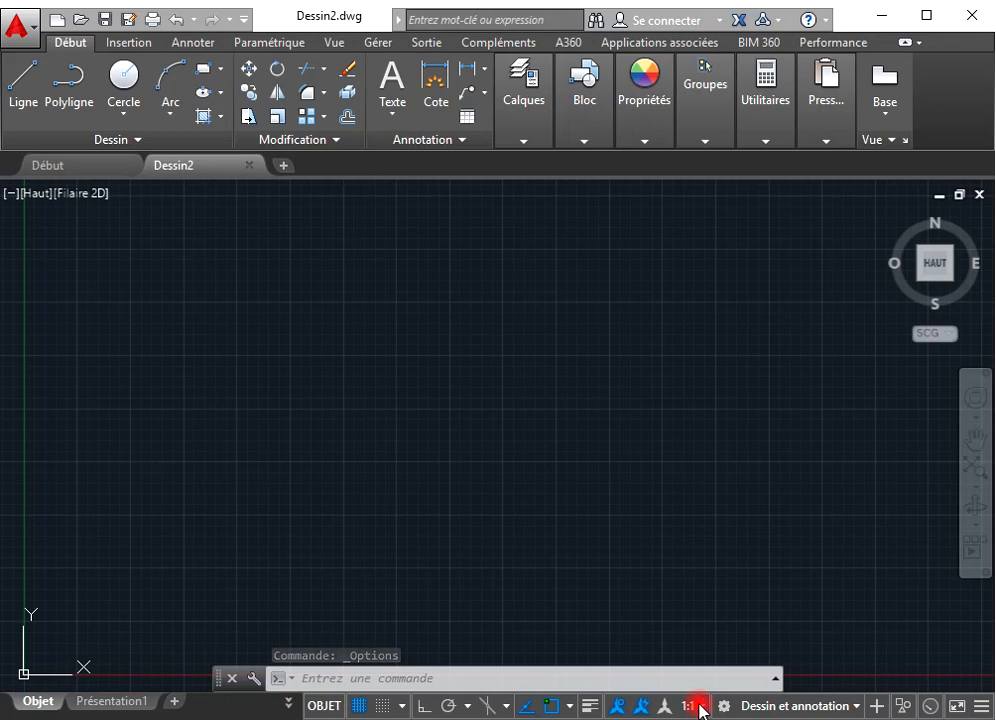
View the list of available workspaces and close it without switching workspace.
click(855, 707)
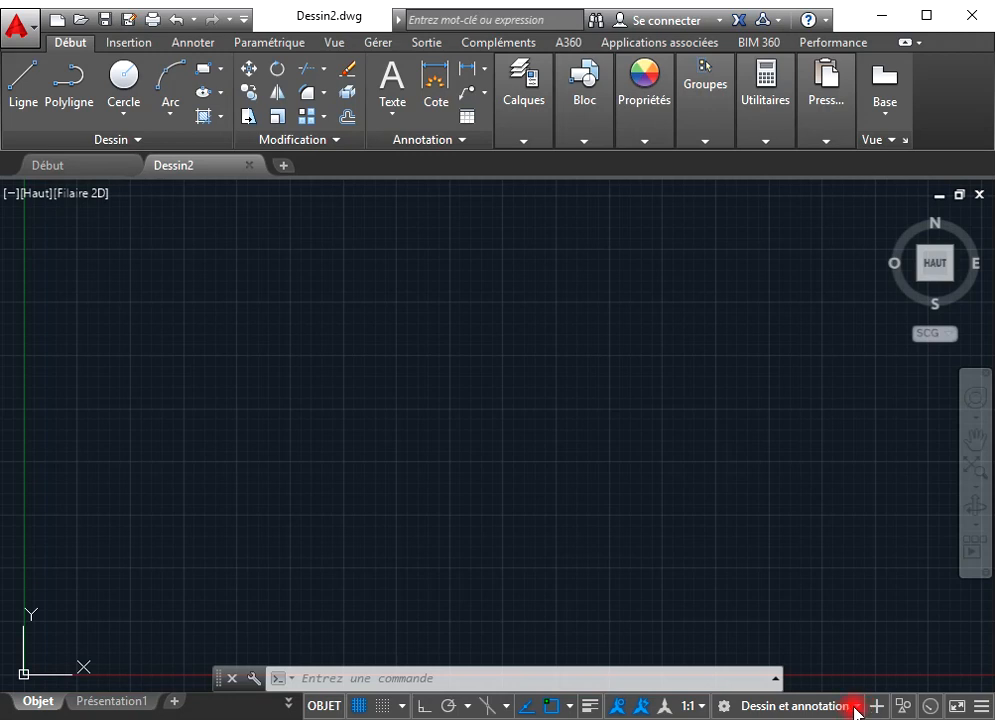
click(855, 707)
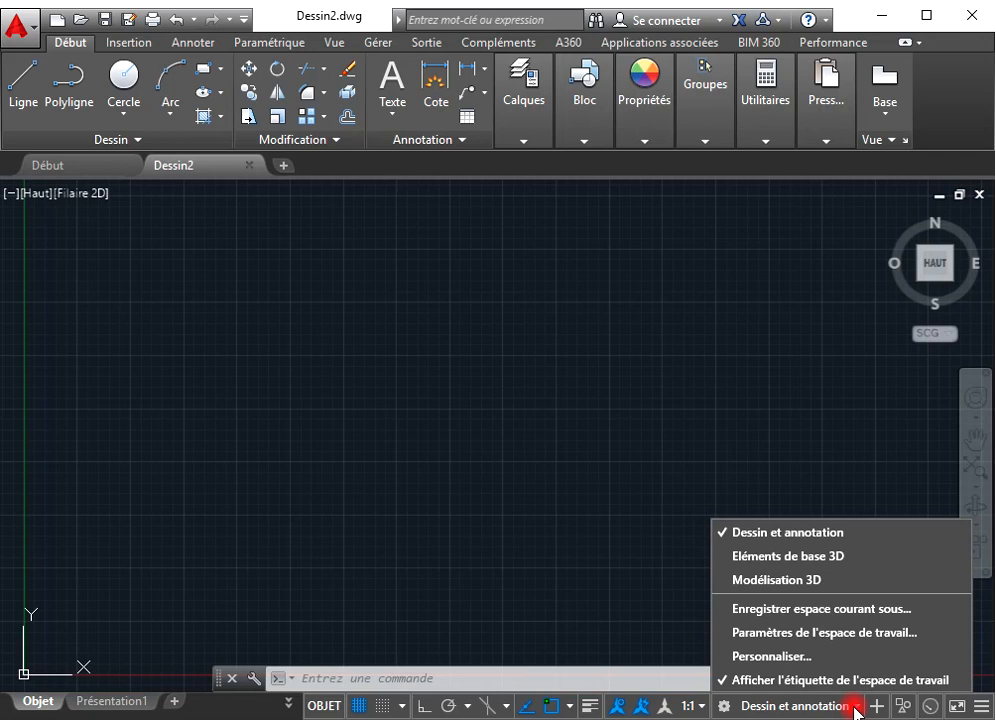
click(855, 706)
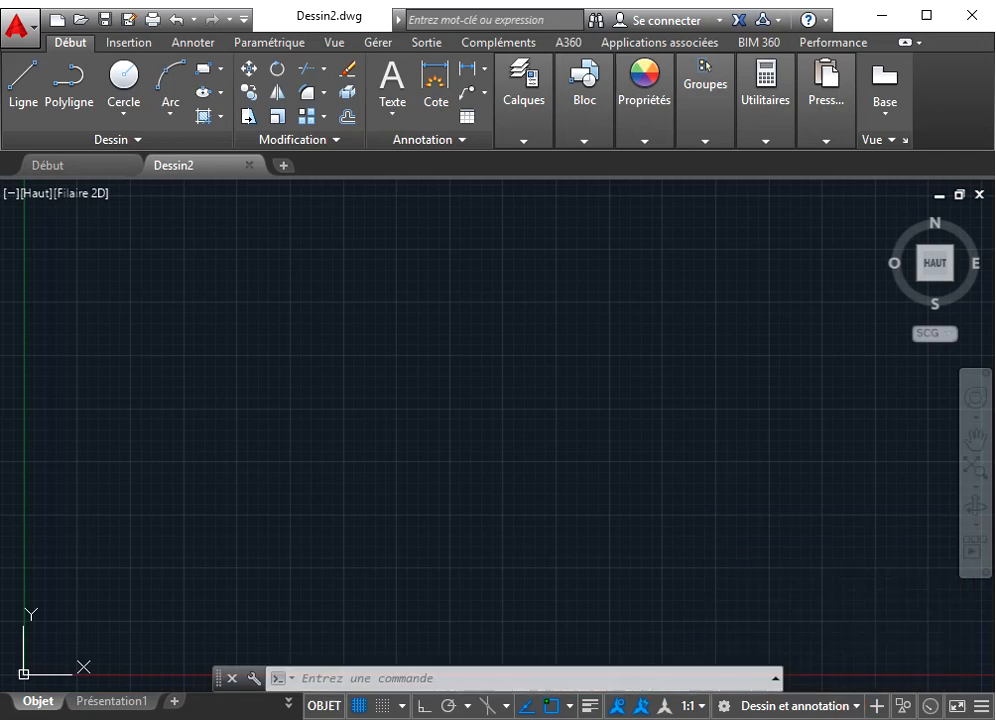
Turn off the grid display in the drawing area.
click(691, 706)
click(360, 706)
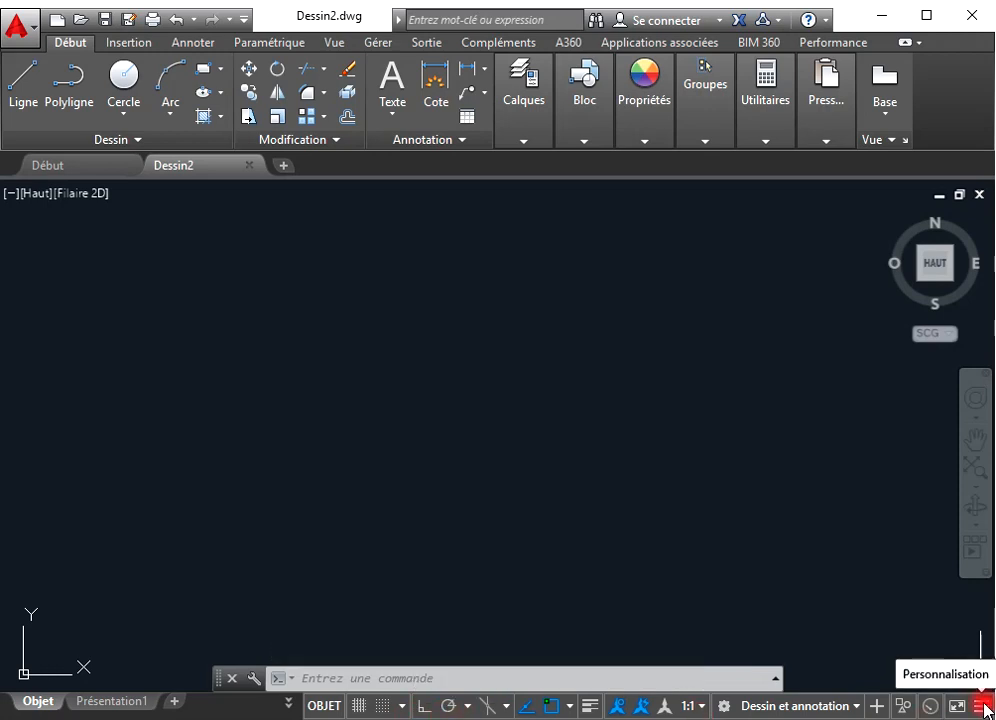
Review the status bar customization options, adding the units display to the status bar and removing it again.
click(983, 706)
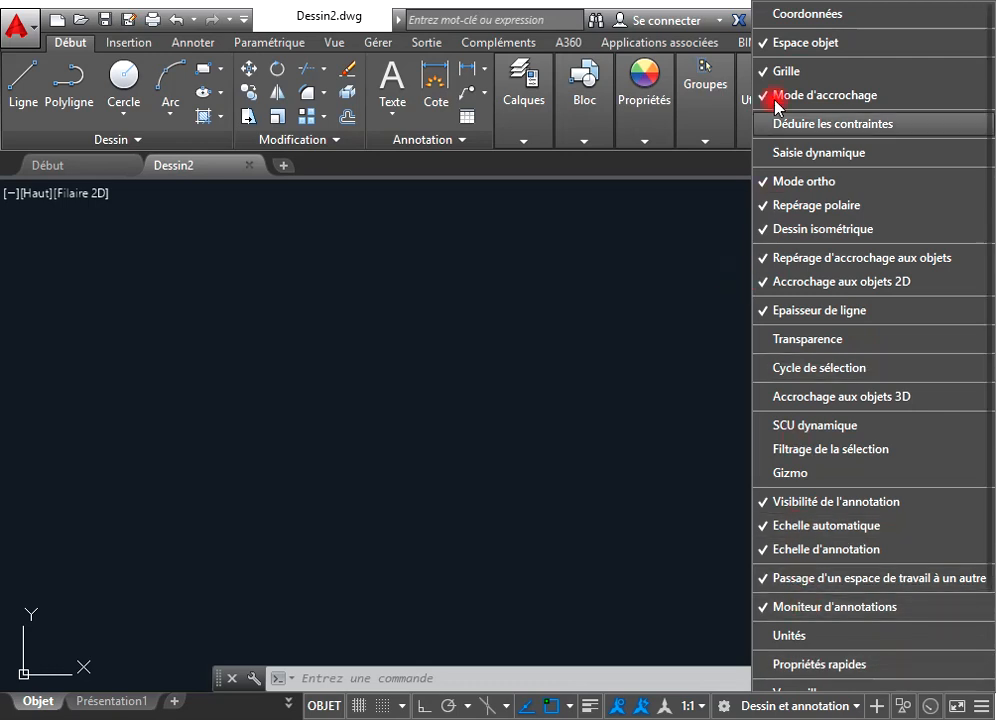
click(771, 636)
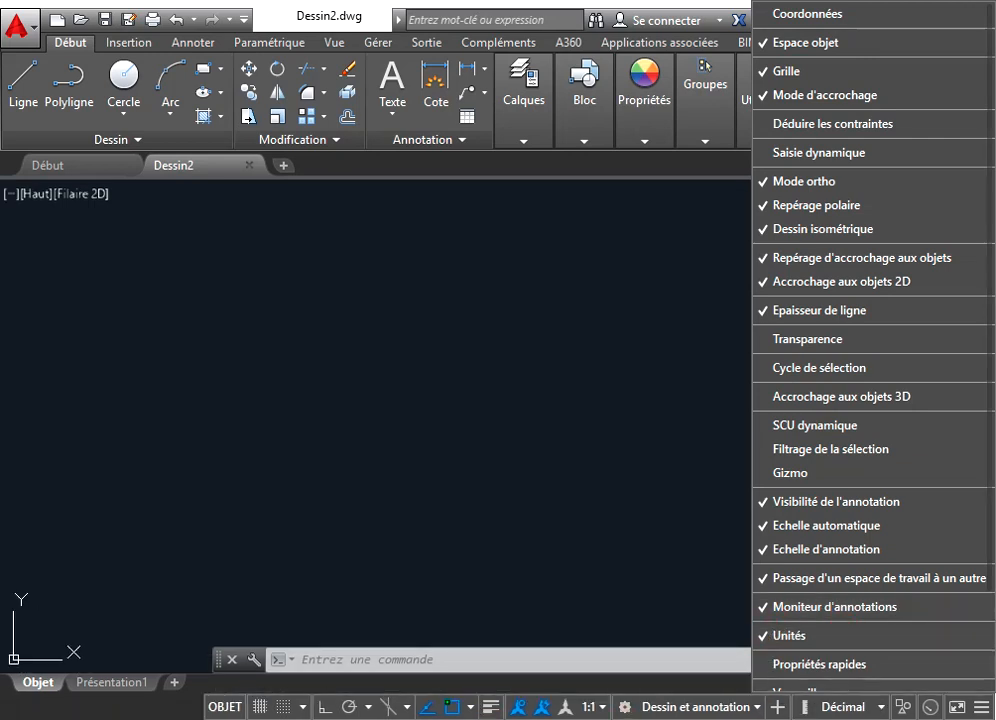
click(757, 637)
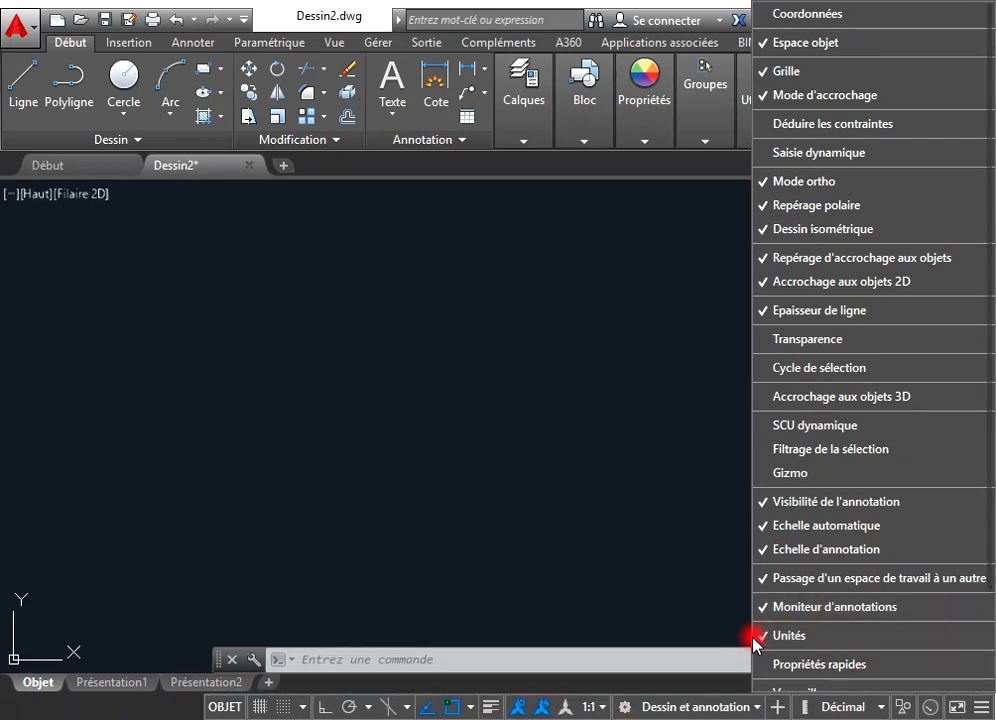
click(563, 577)
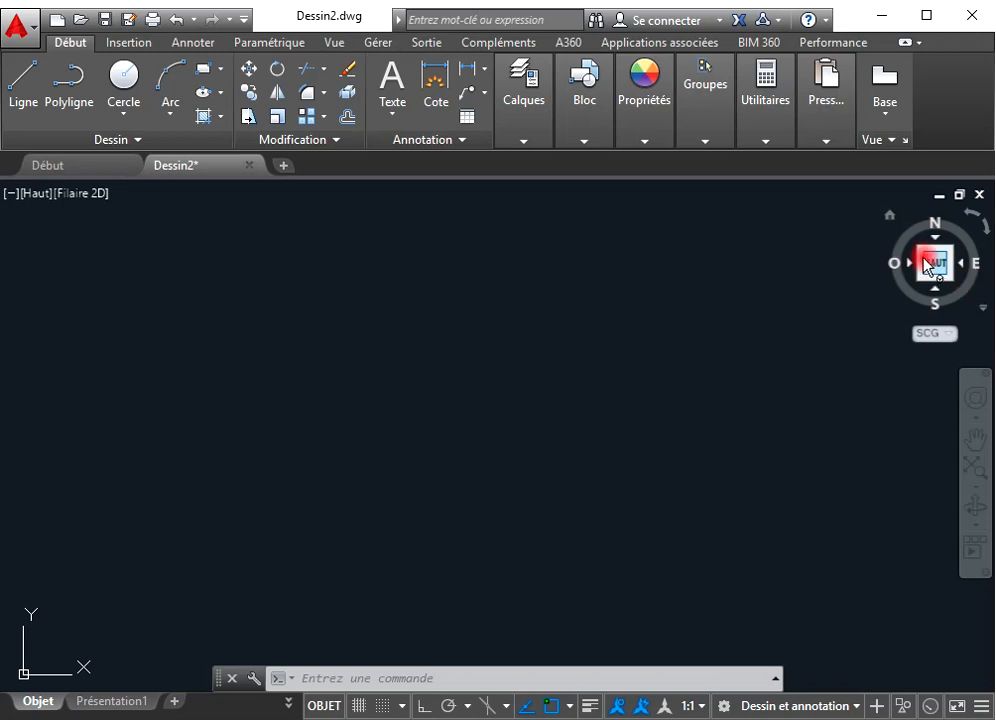
Set the drawing to the top view with the ViewCube.
click(933, 263)
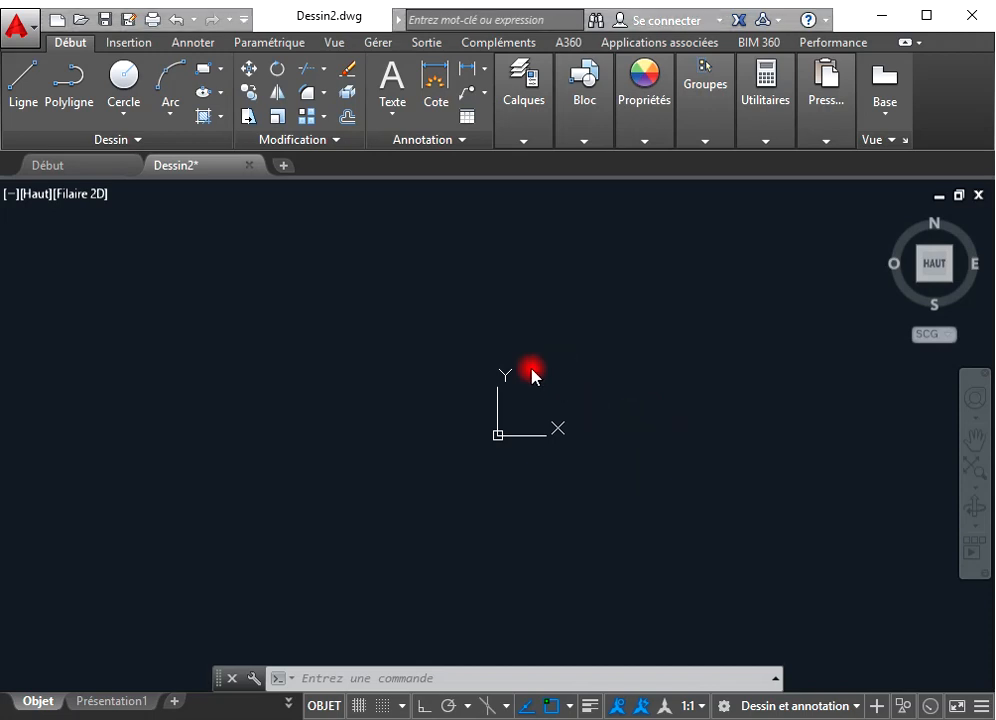
Switch to LIVRE AUTOCAD.pdf in the browser and read its cover, summary and legal notice.
key(alt+Tab)
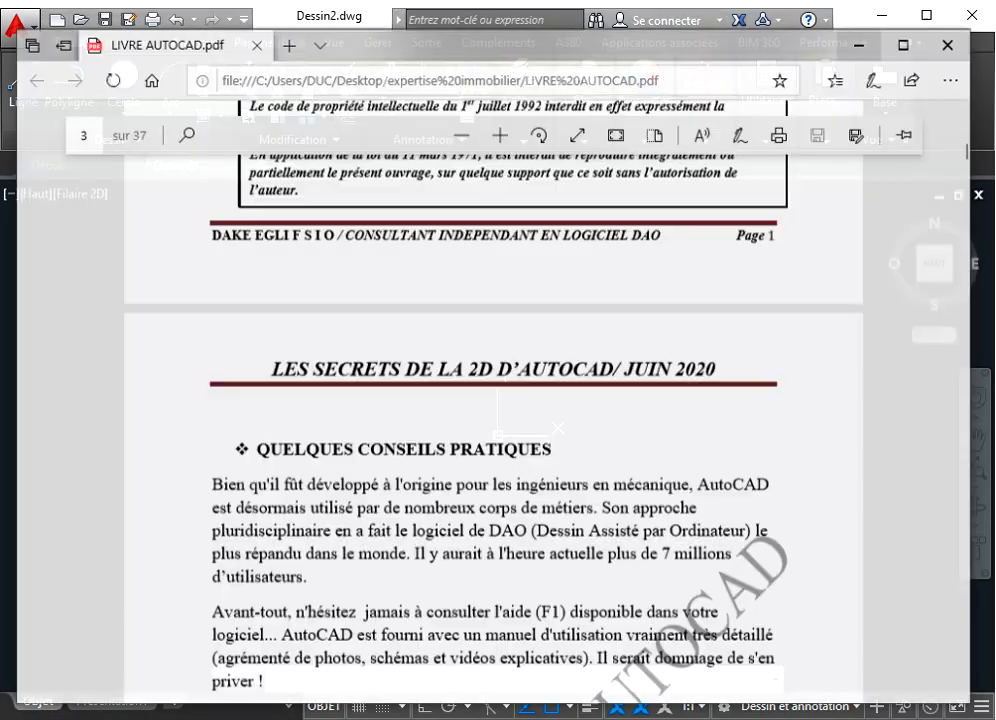
scroll(437, 422, up, 15)
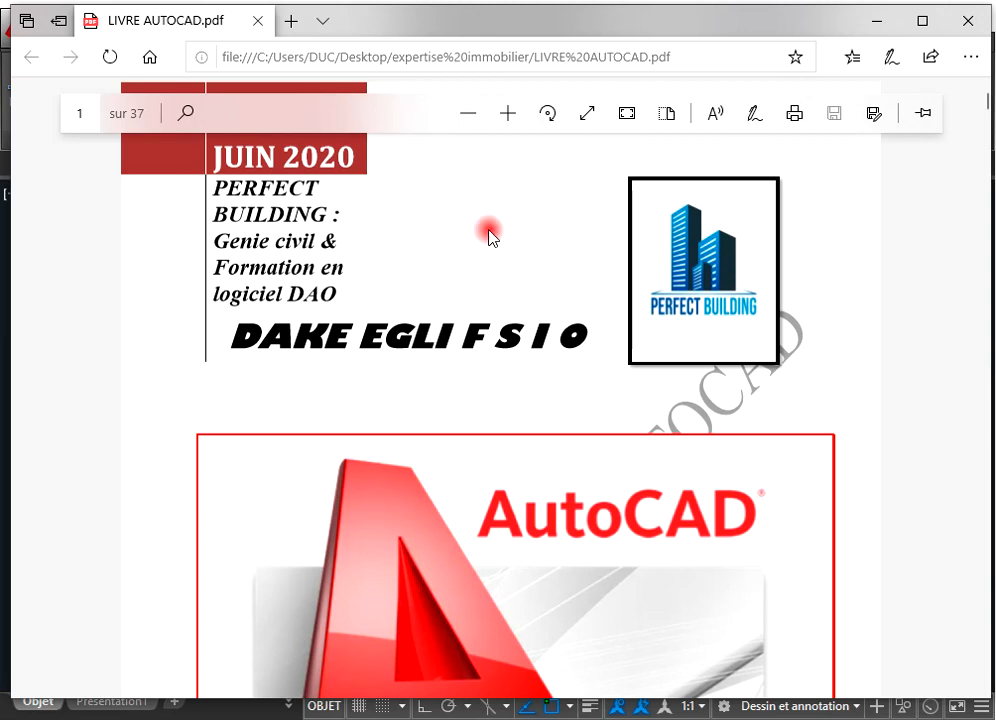
click(540, 354)
scroll(512, 366, down, 4)
scroll(512, 368, down, 9)
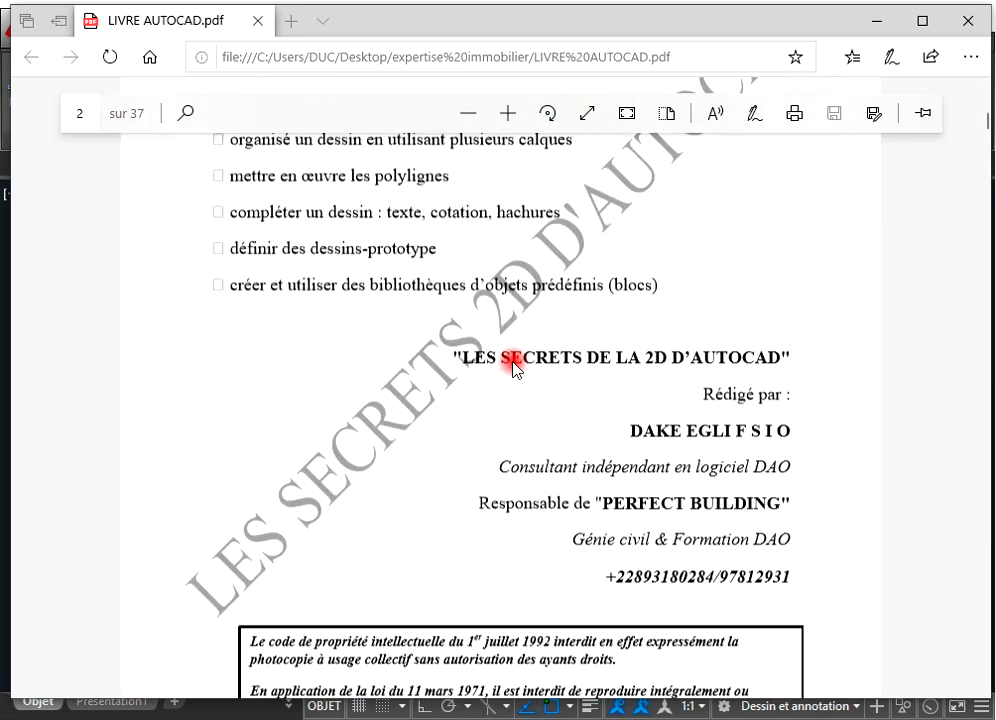
scroll(514, 364, down, 3)
scroll(518, 361, up, 1)
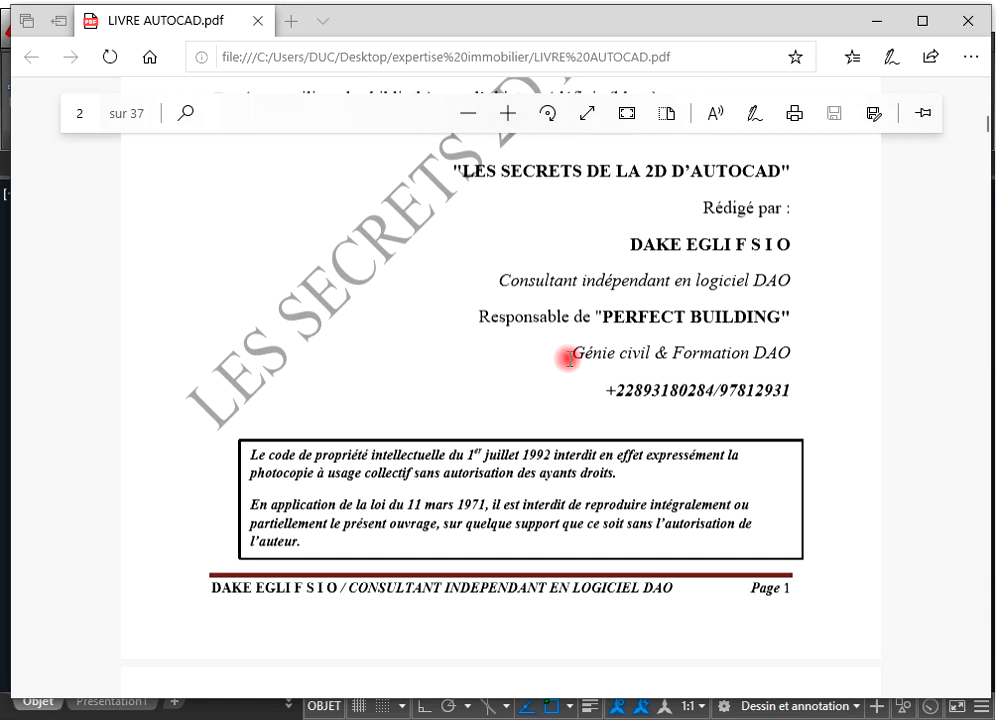
scroll(362, 600, up, 4)
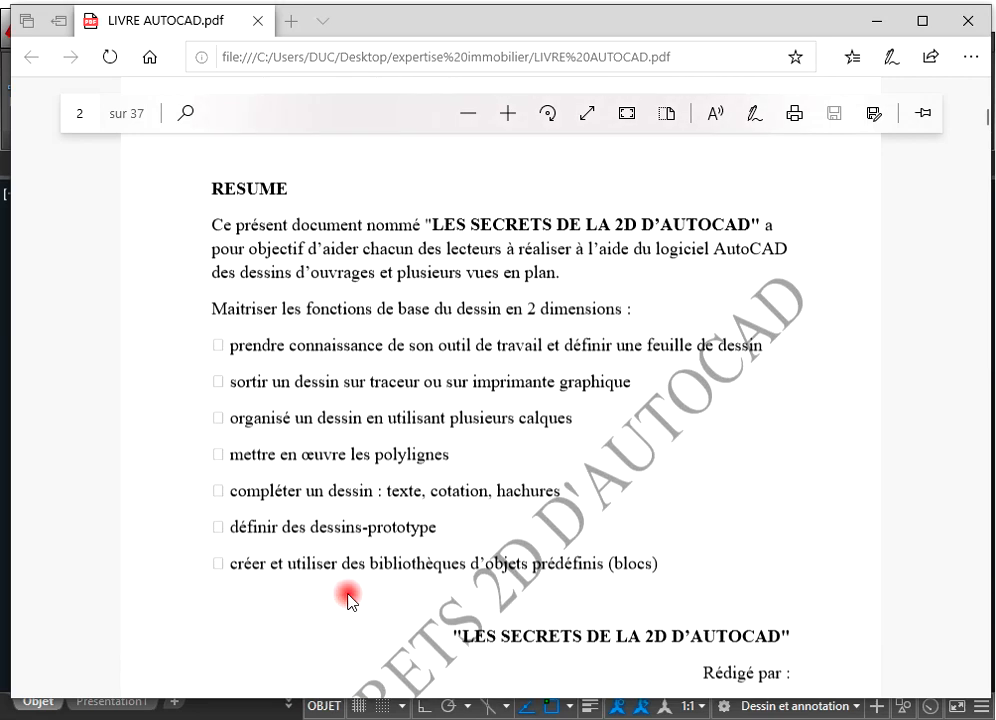
Read the practical advice page of the PDF guide, down to the tip on searching for a misplaced tool.
scroll(350, 562, down, 8)
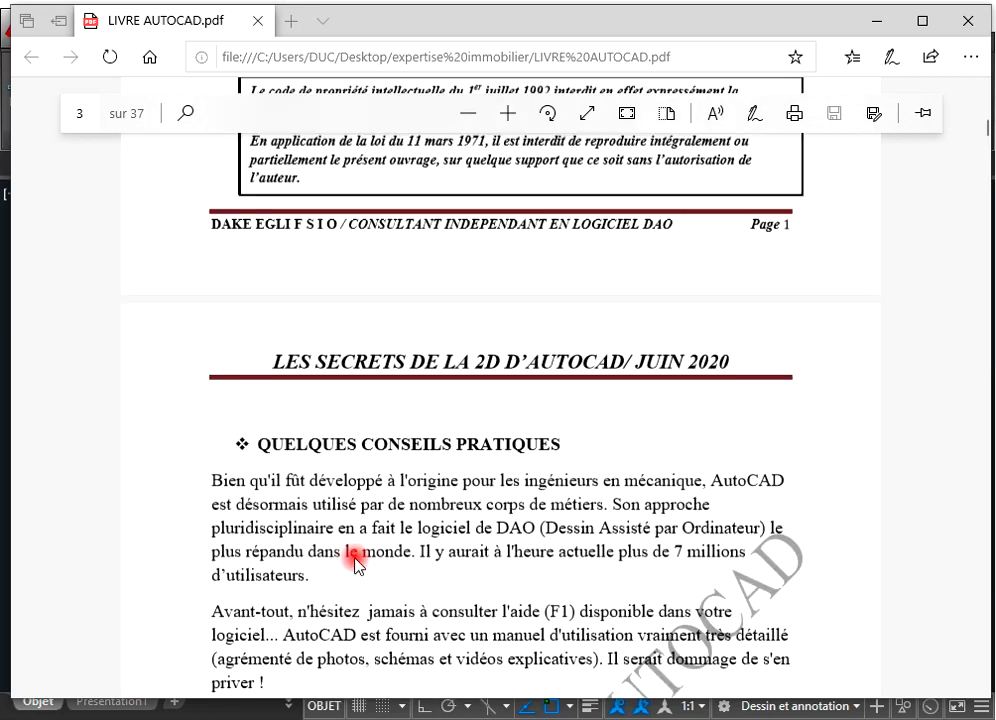
scroll(355, 563, down, 5)
scroll(355, 563, up, 3)
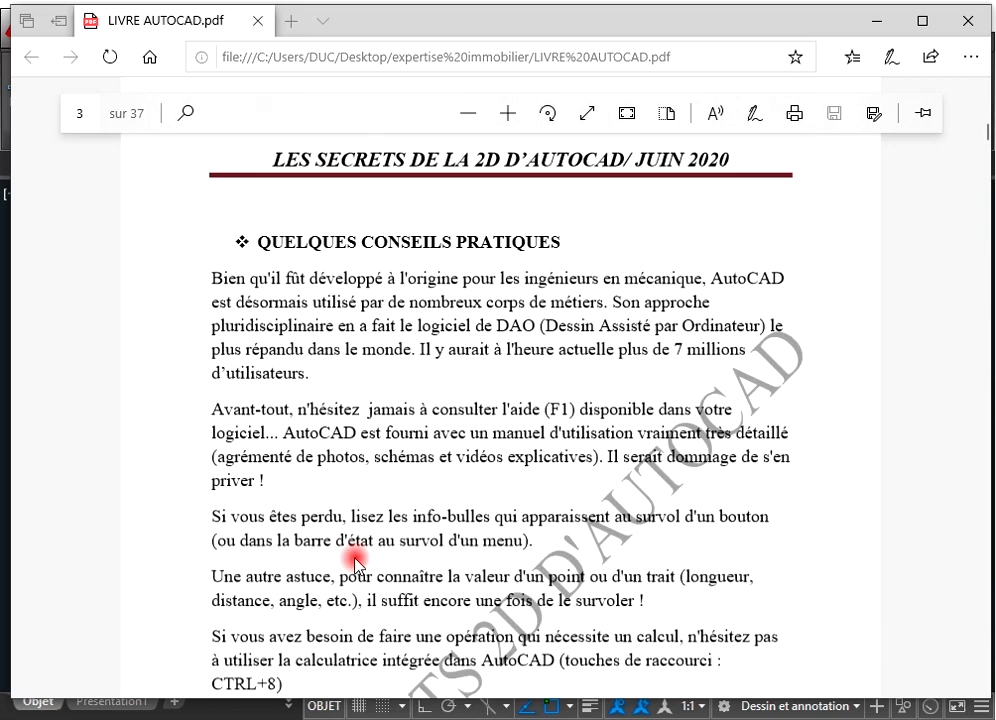
scroll(355, 562, down, 2)
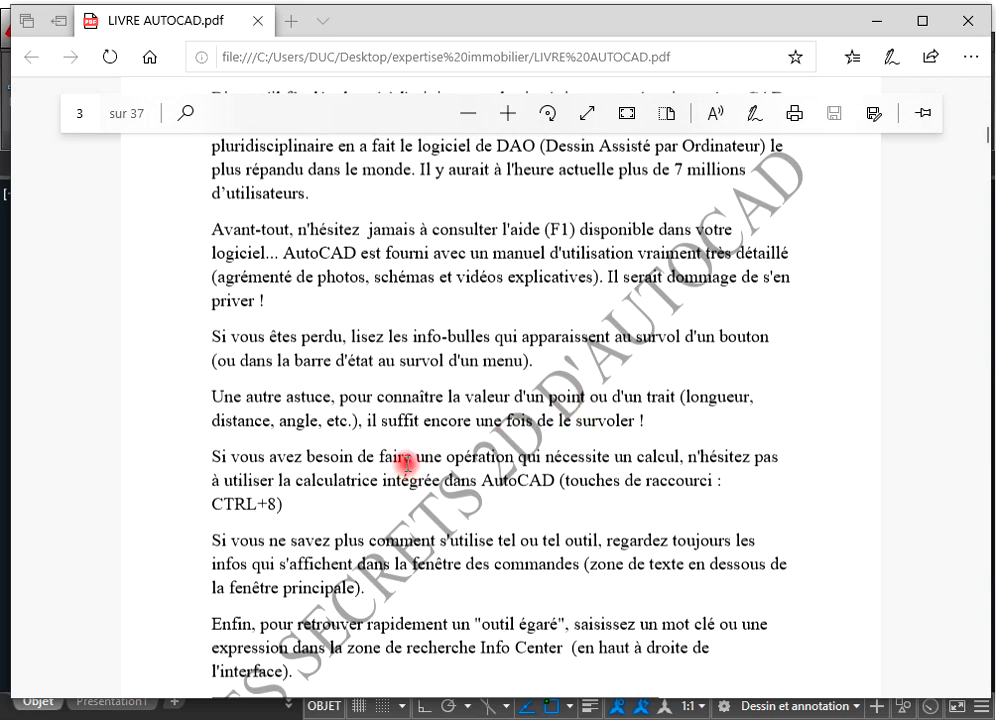
scroll(404, 460, down, 1)
scroll(405, 460, down, 1)
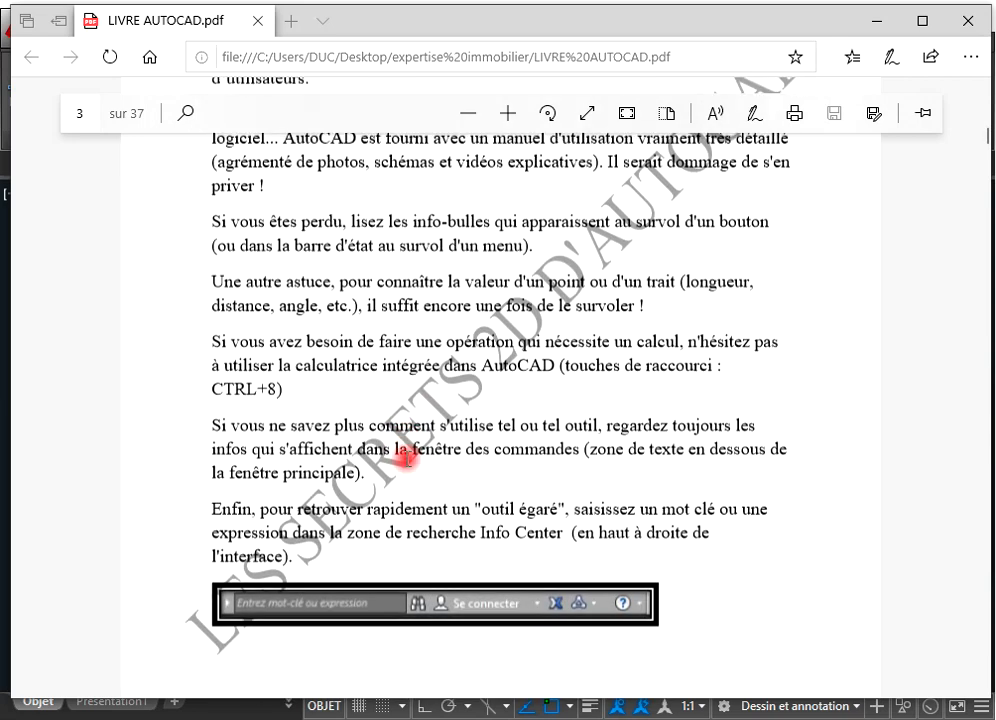
Look through the guide's table of contents, introduction and Part A title page.
scroll(405, 460, down, 6)
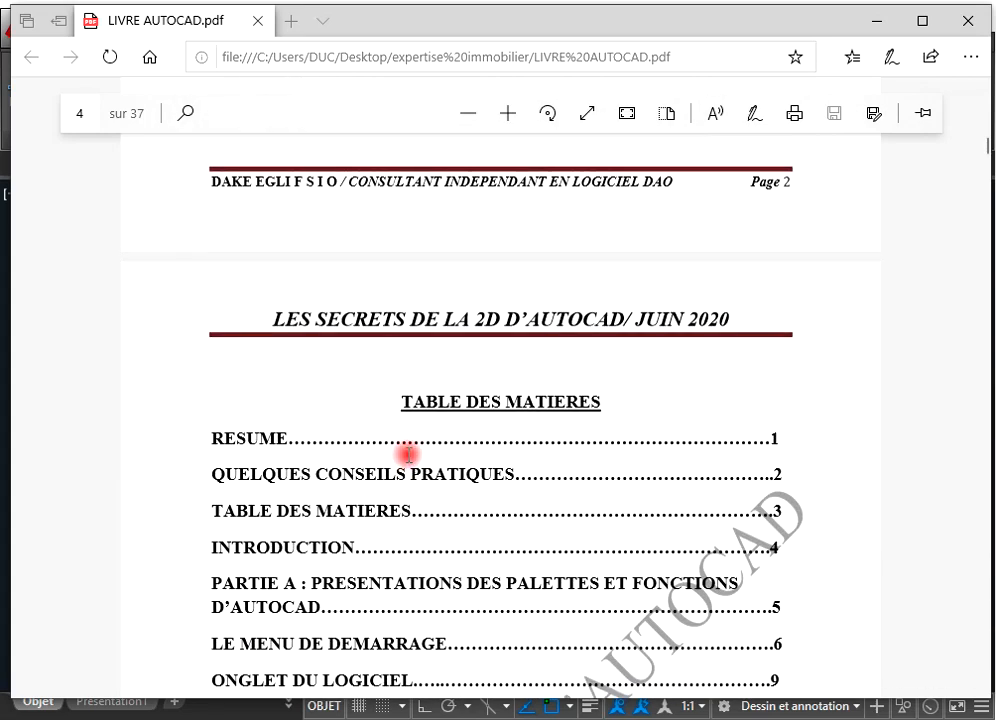
scroll(407, 459, down, 7)
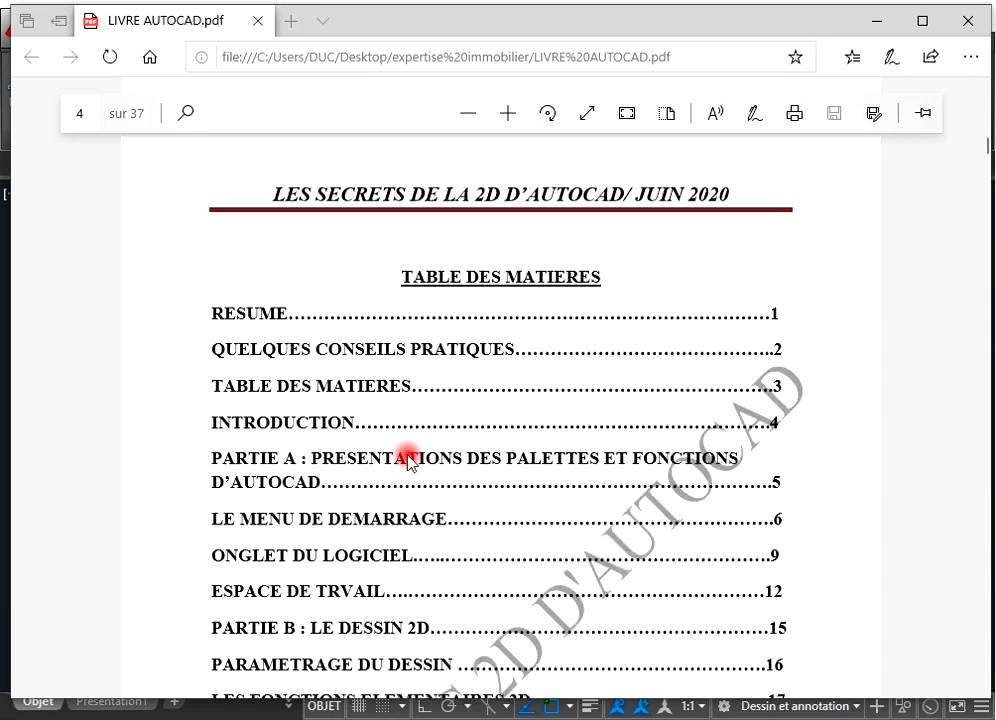
scroll(407, 459, down, 8)
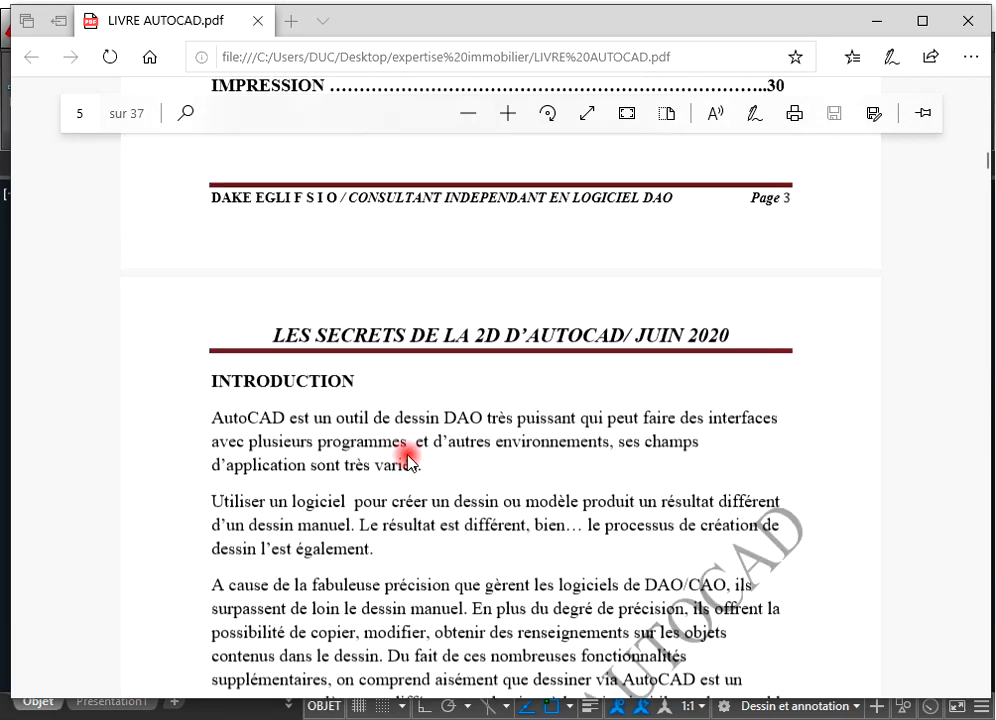
scroll(407, 459, down, 8)
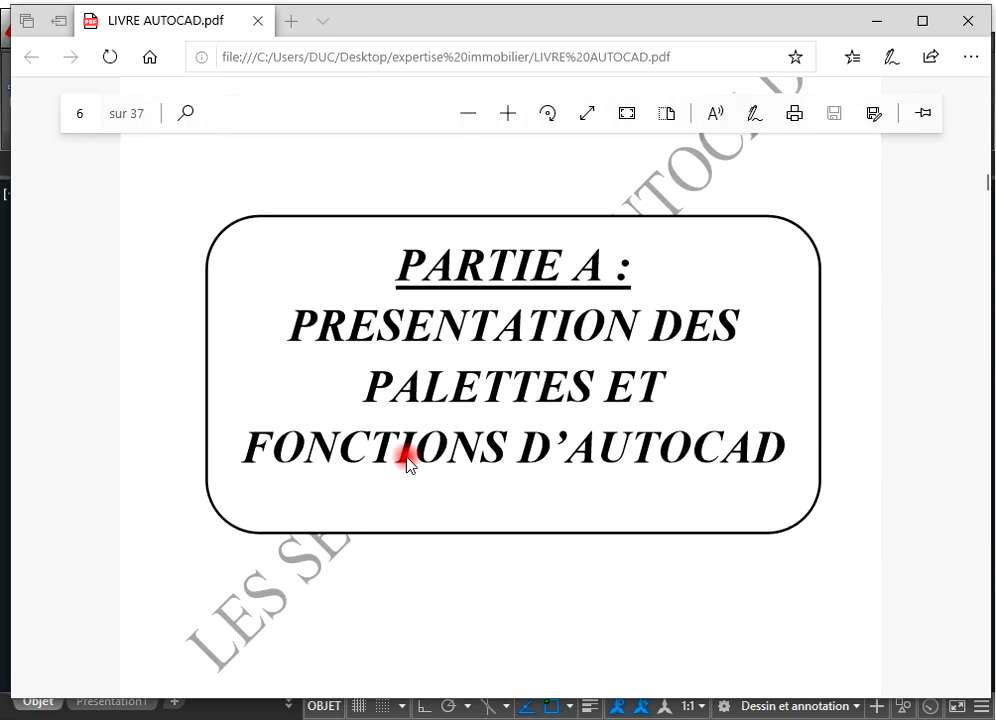
scroll(406, 462, up, 4)
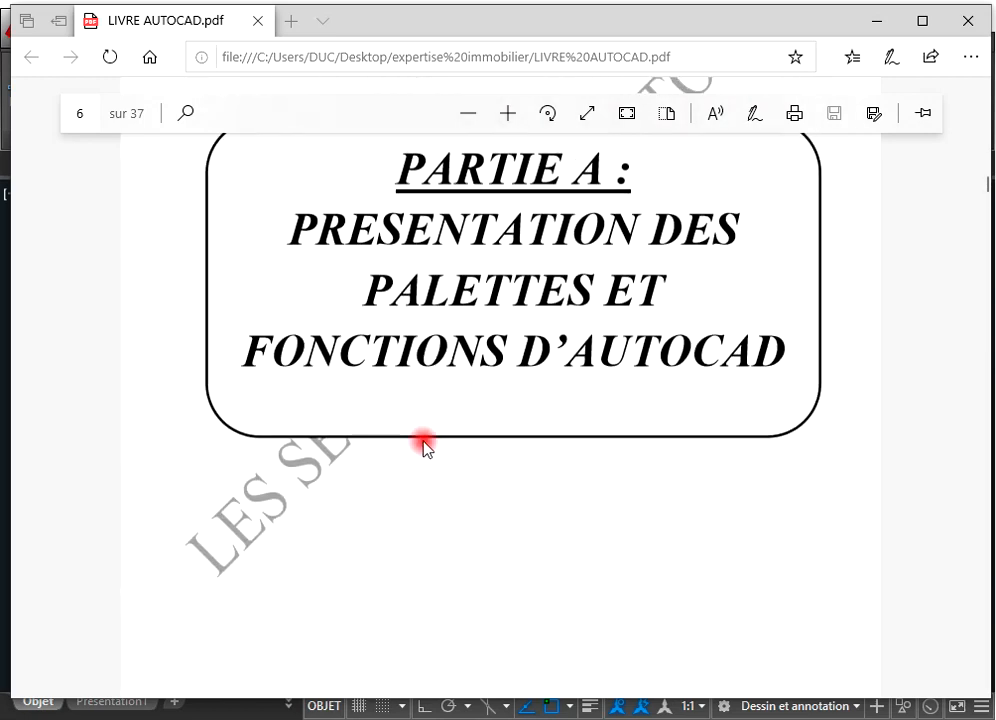
Skim the guide's Part A pages up to the section on the software's ribbon tabs, and return to AutoCAD.
scroll(422, 447, down, 8)
scroll(423, 436, down, 20)
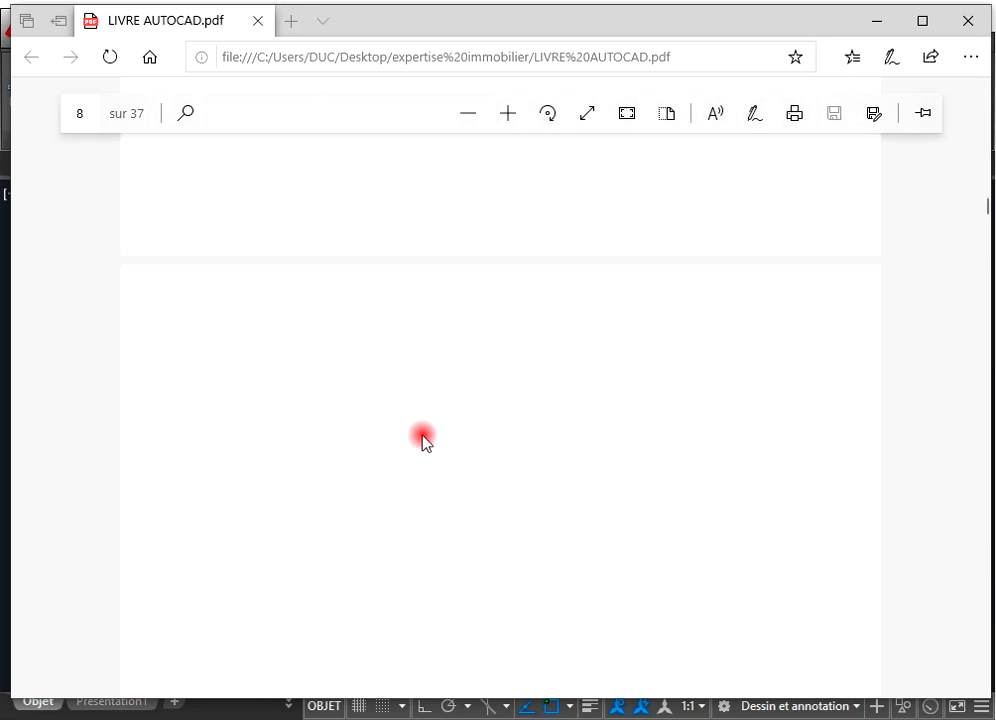
click(422, 434)
scroll(422, 438, down, 5)
right_click(422, 438)
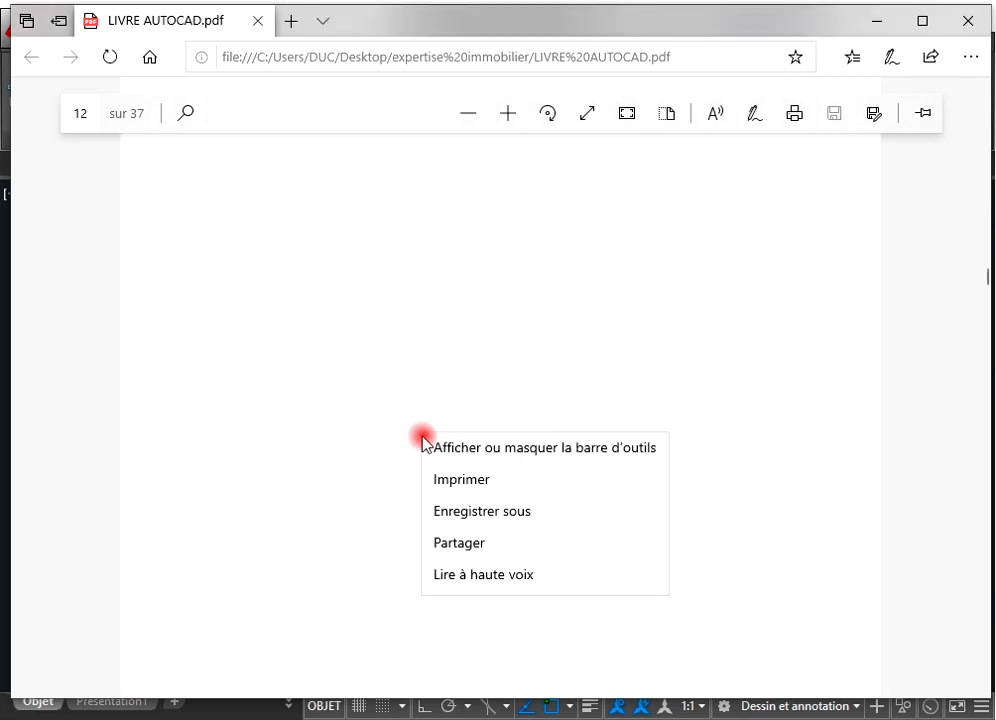
click(405, 436)
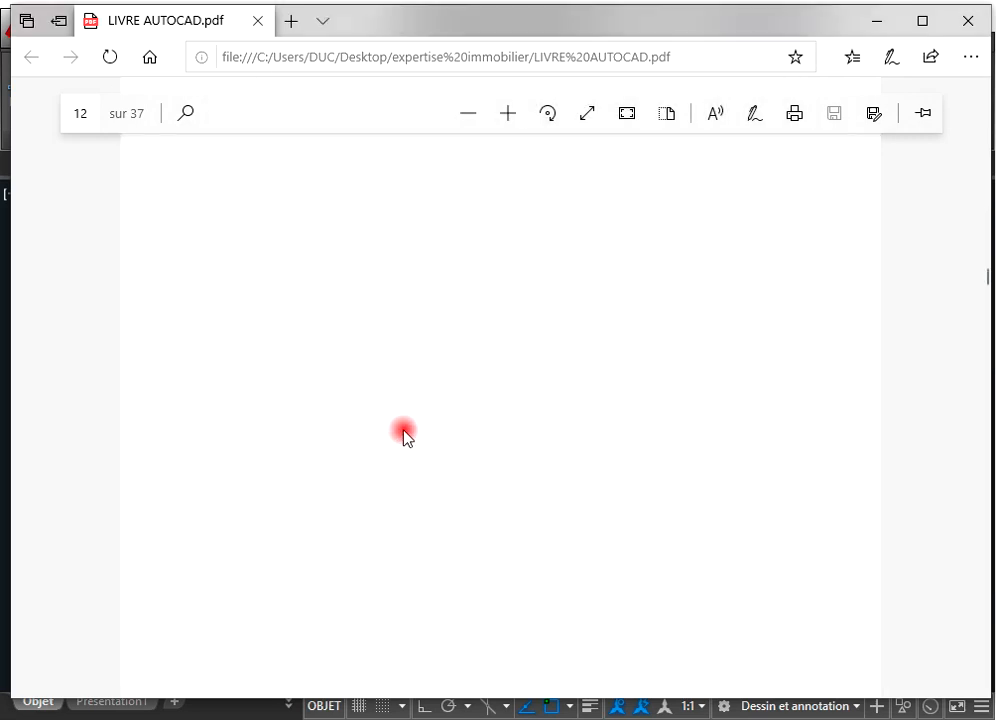
scroll(404, 437, up, 10)
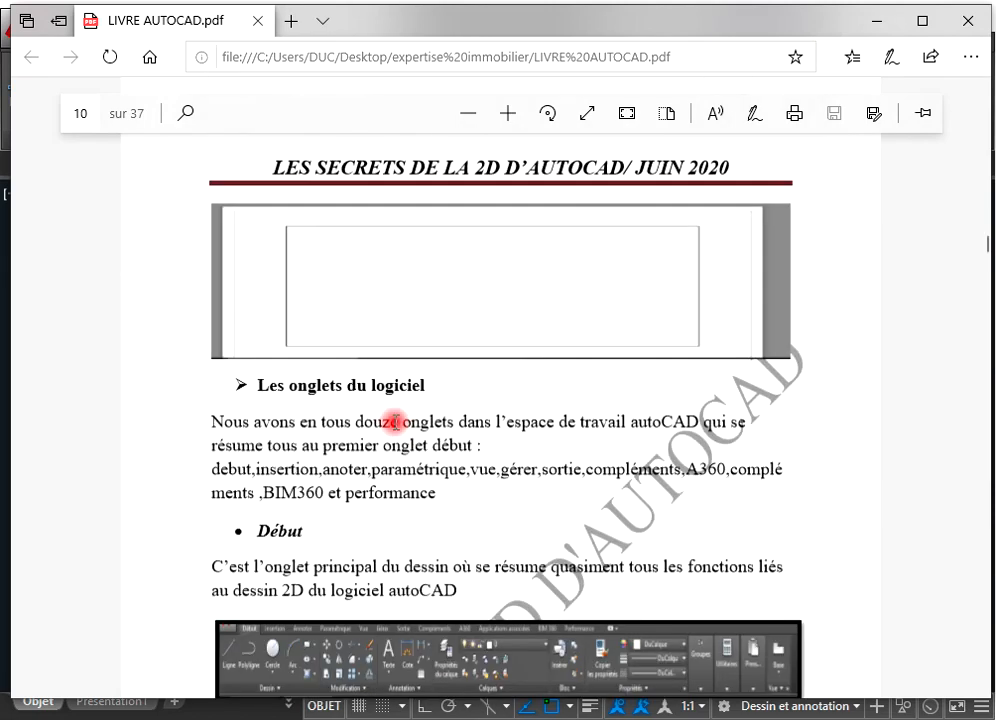
scroll(395, 423, up, 3)
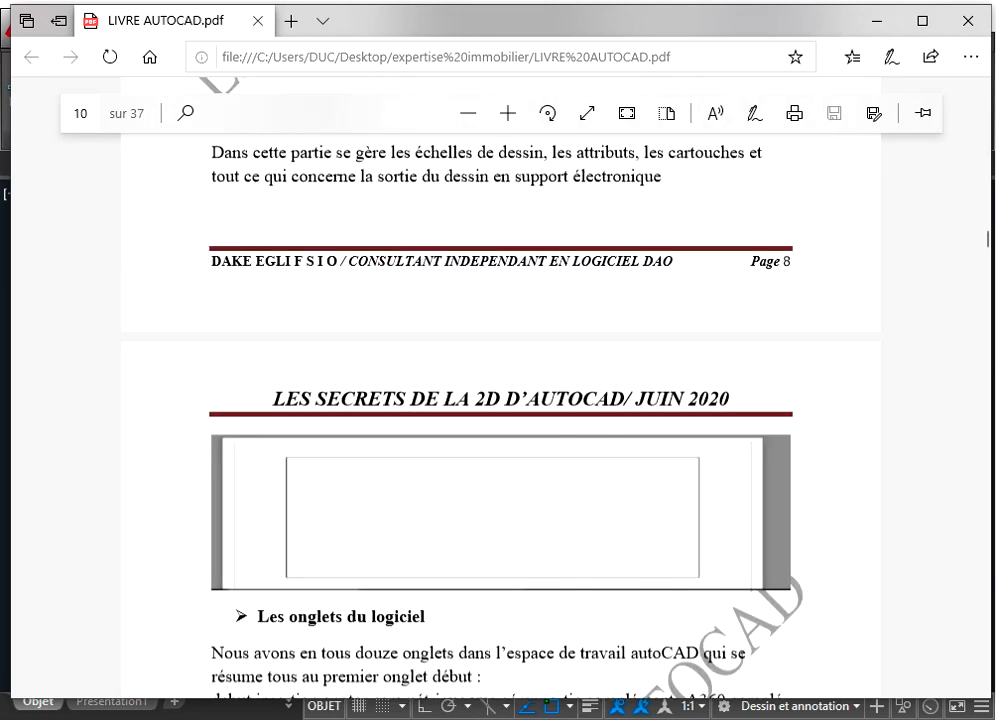
click(328, 718)
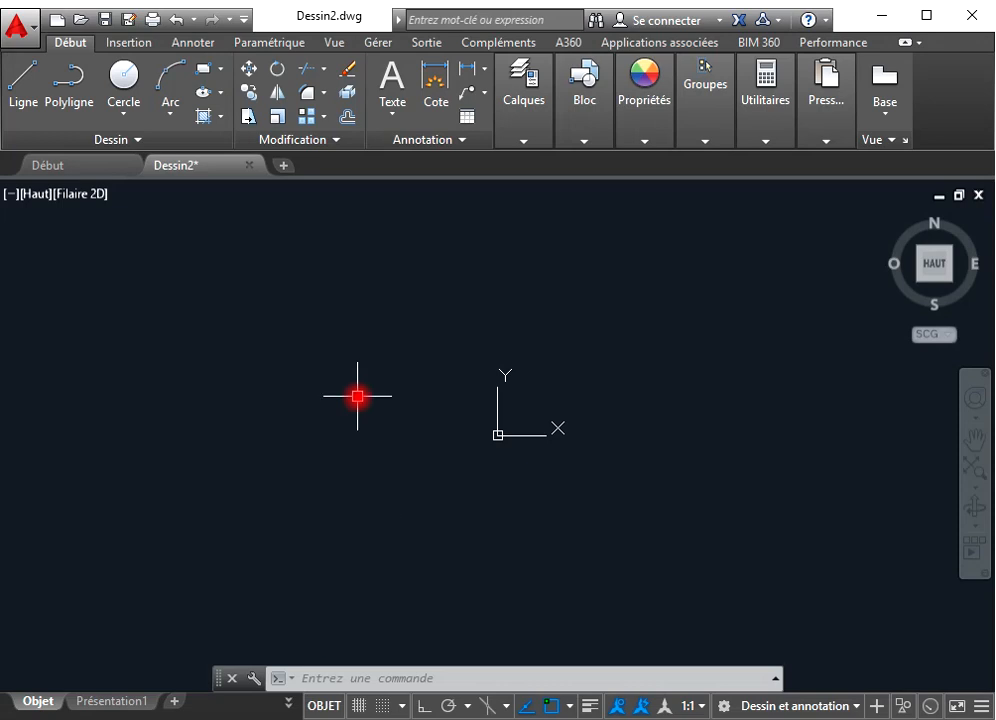